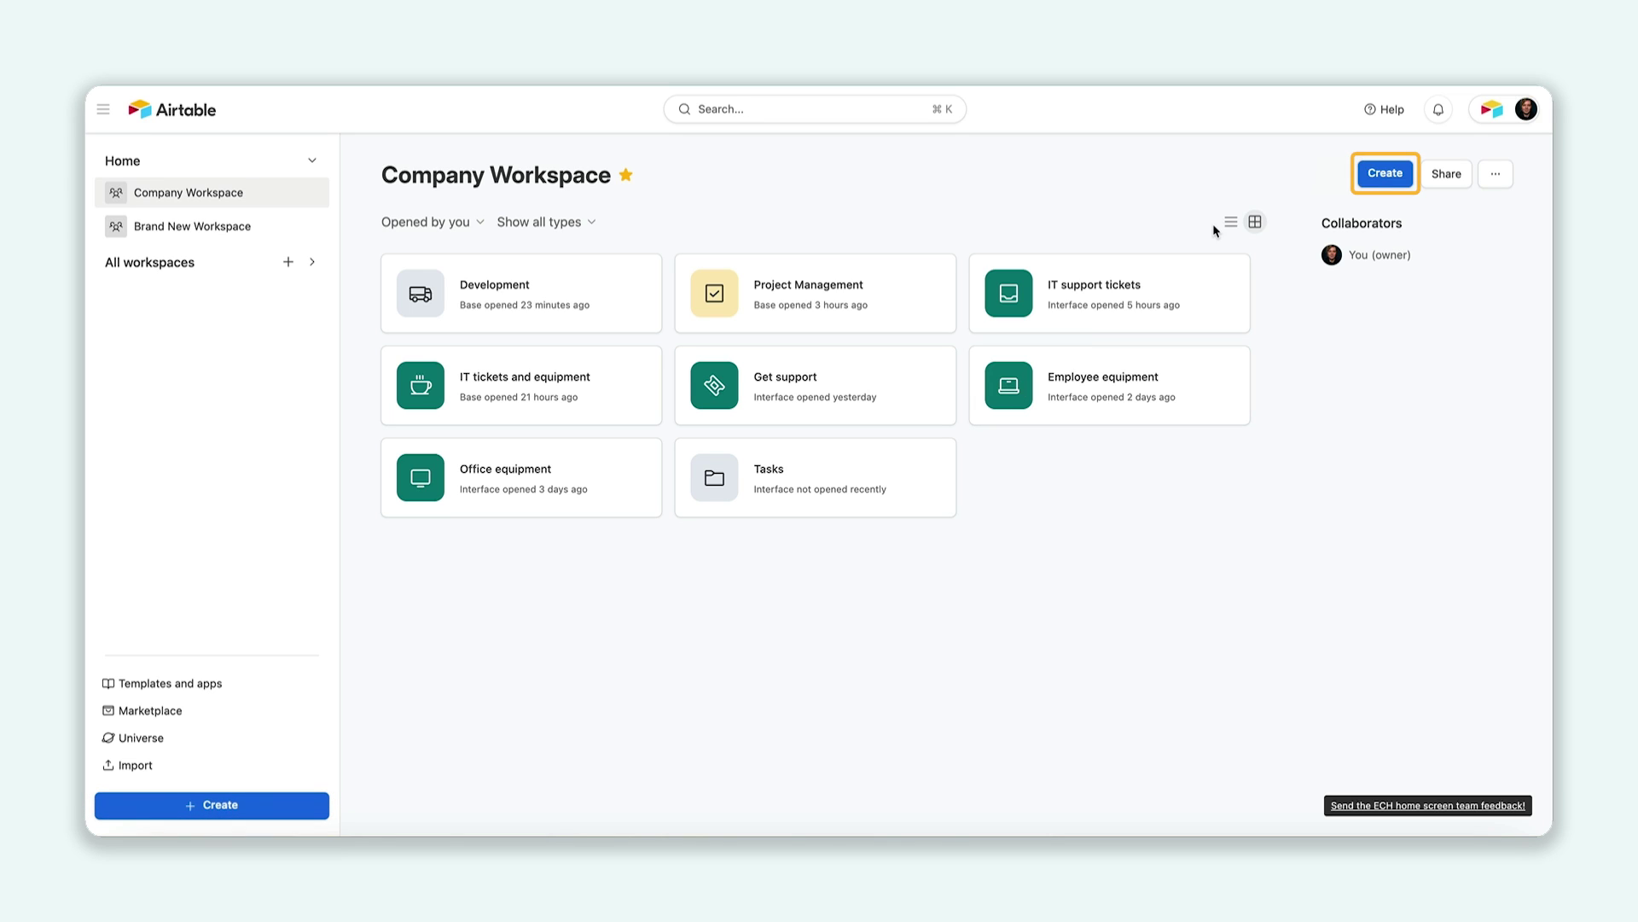
# Look over the Brand New Workspace, which has no bases or interfaces yet.
pyautogui.click(196, 226)
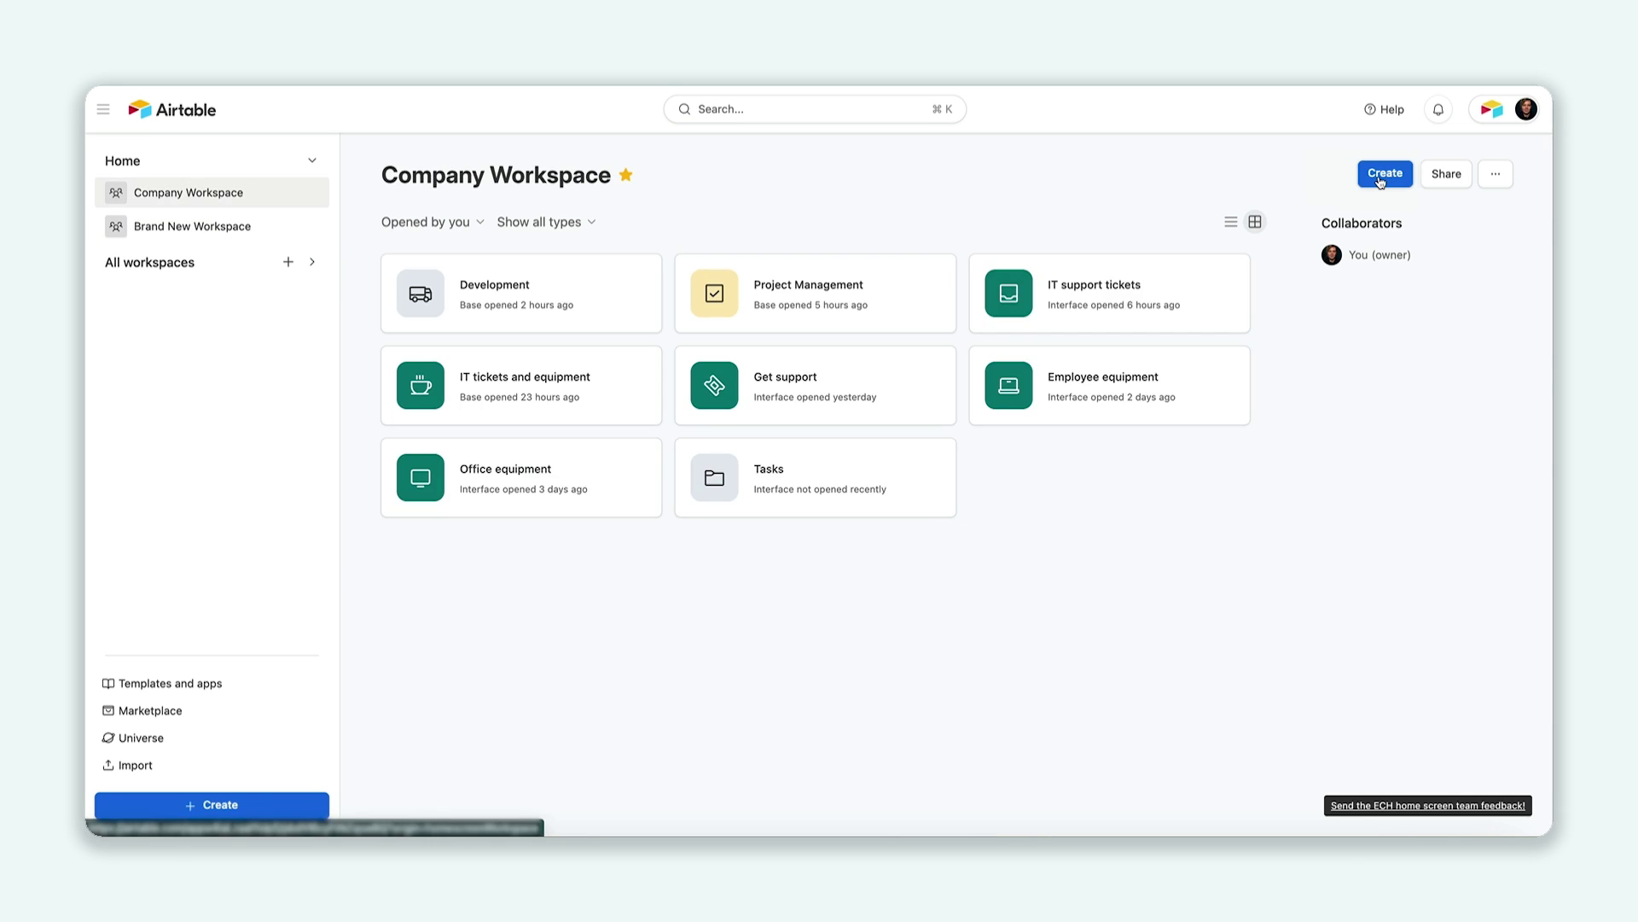
# Create something new in Company Workspace using the App quick start path.
pyautogui.click(1379, 175)
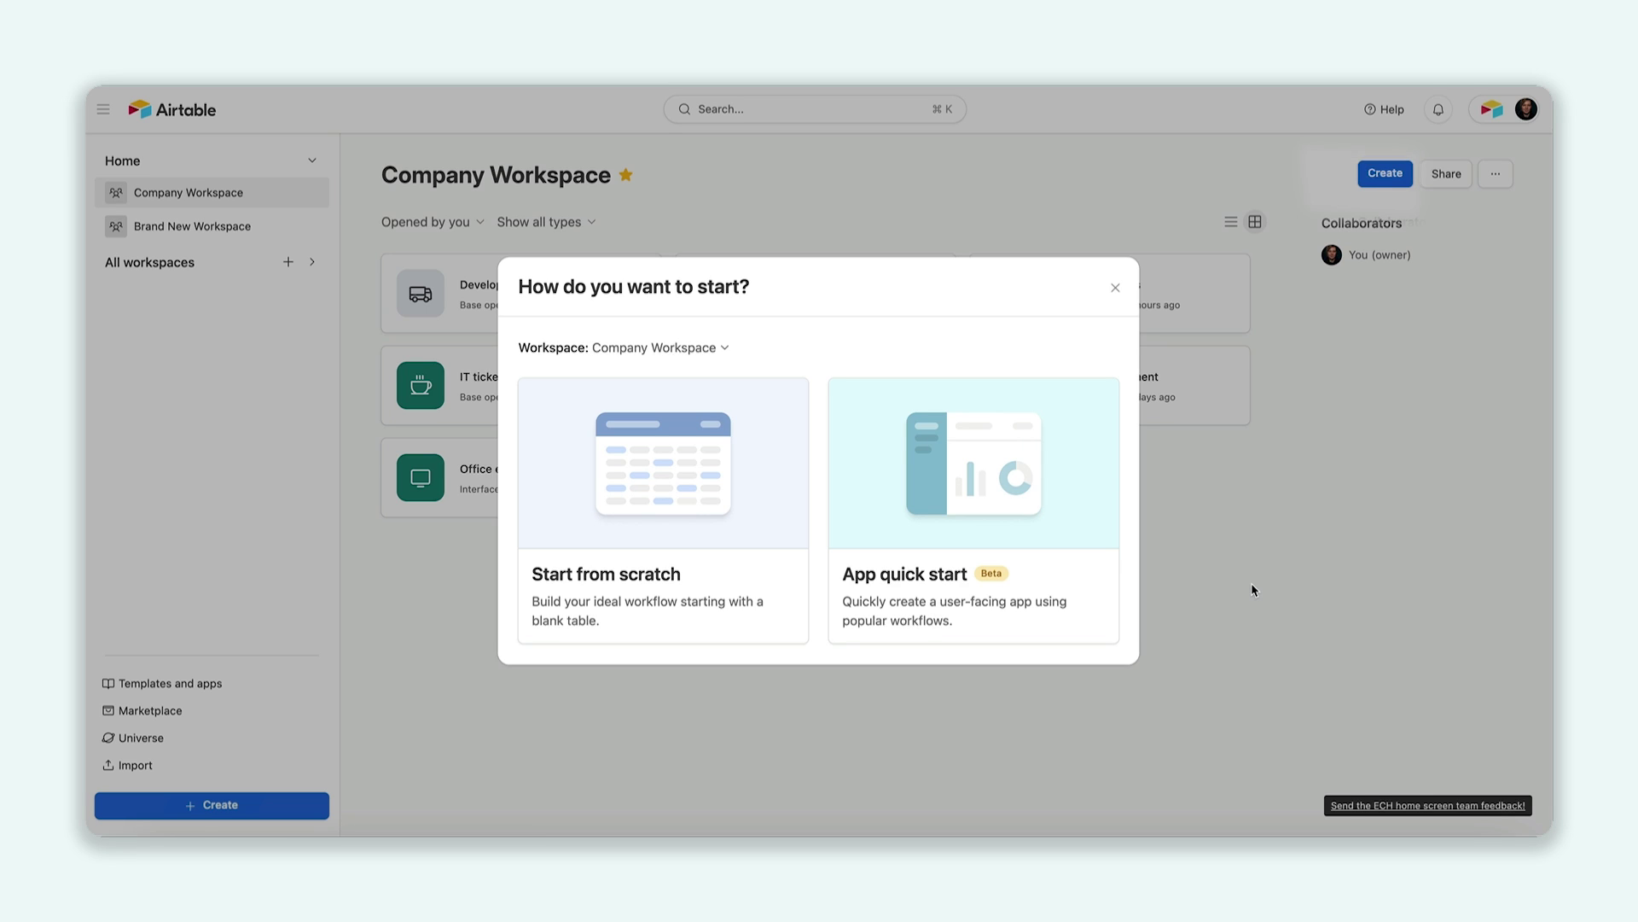
pyautogui.click(1072, 584)
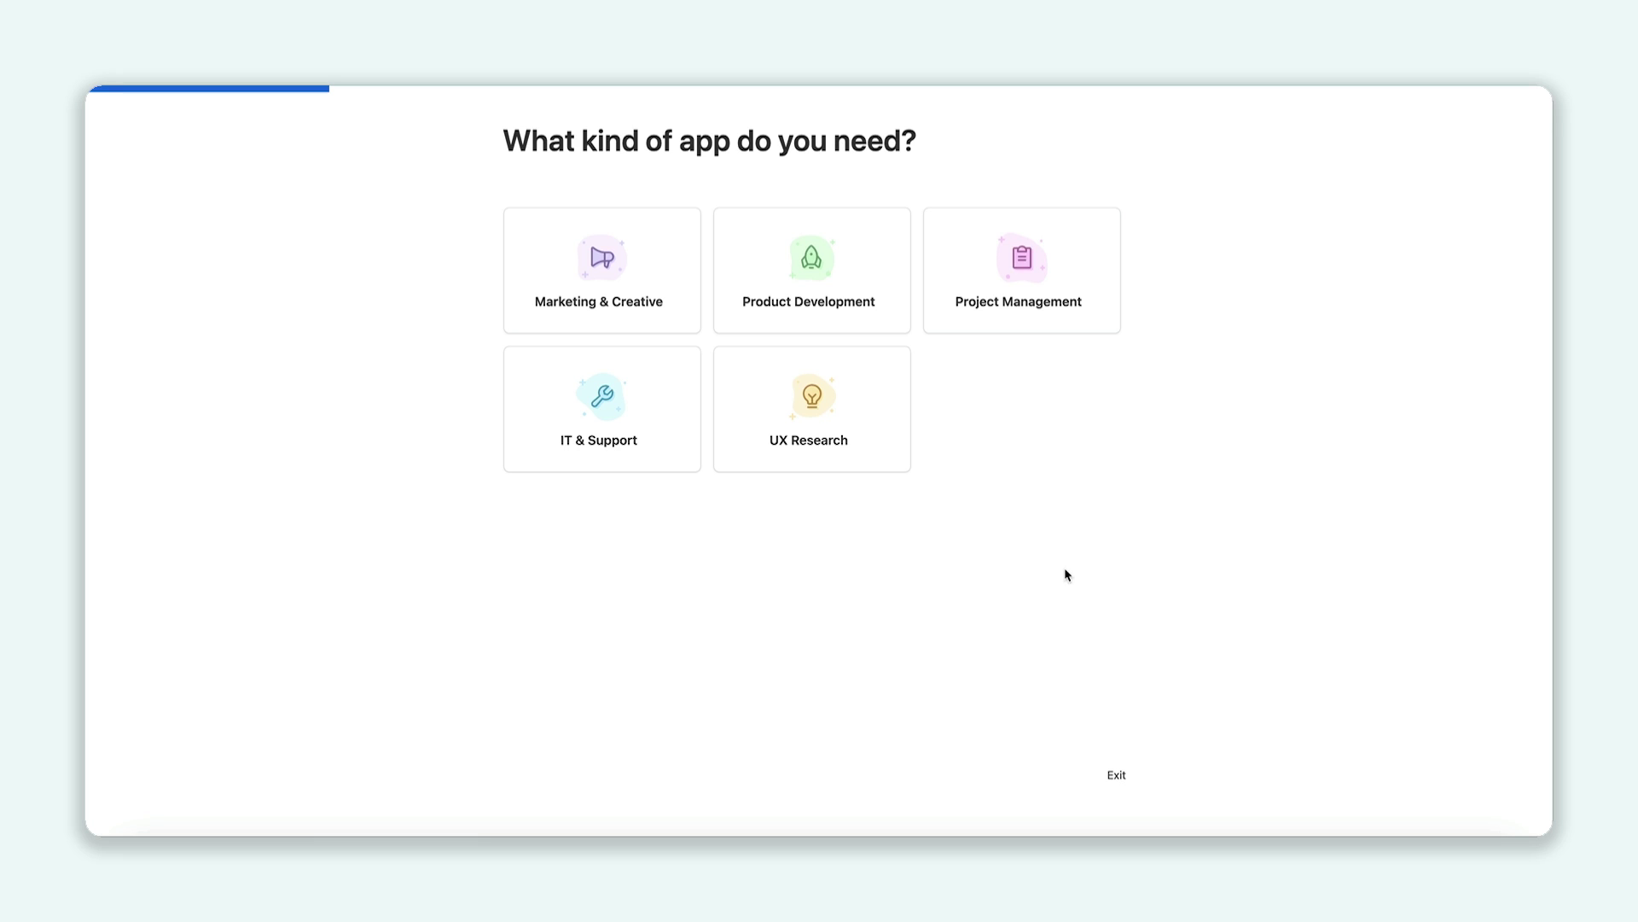
# Choose Product Development and include Product launches, Tasks and Features.
pyautogui.click(866, 304)
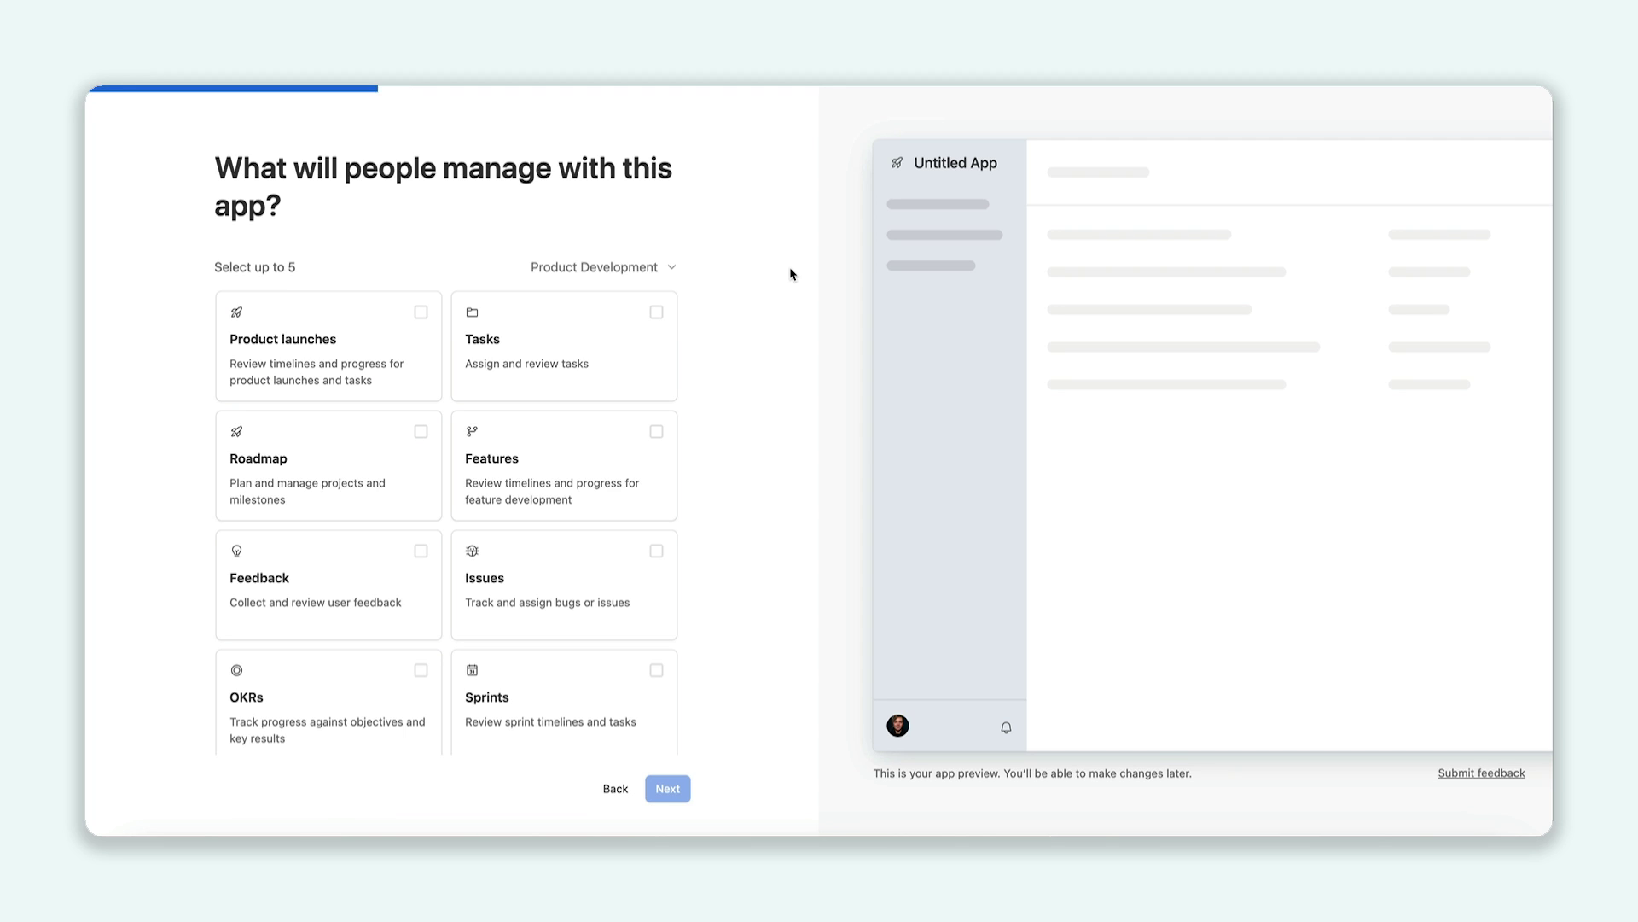
pyautogui.click(386, 319)
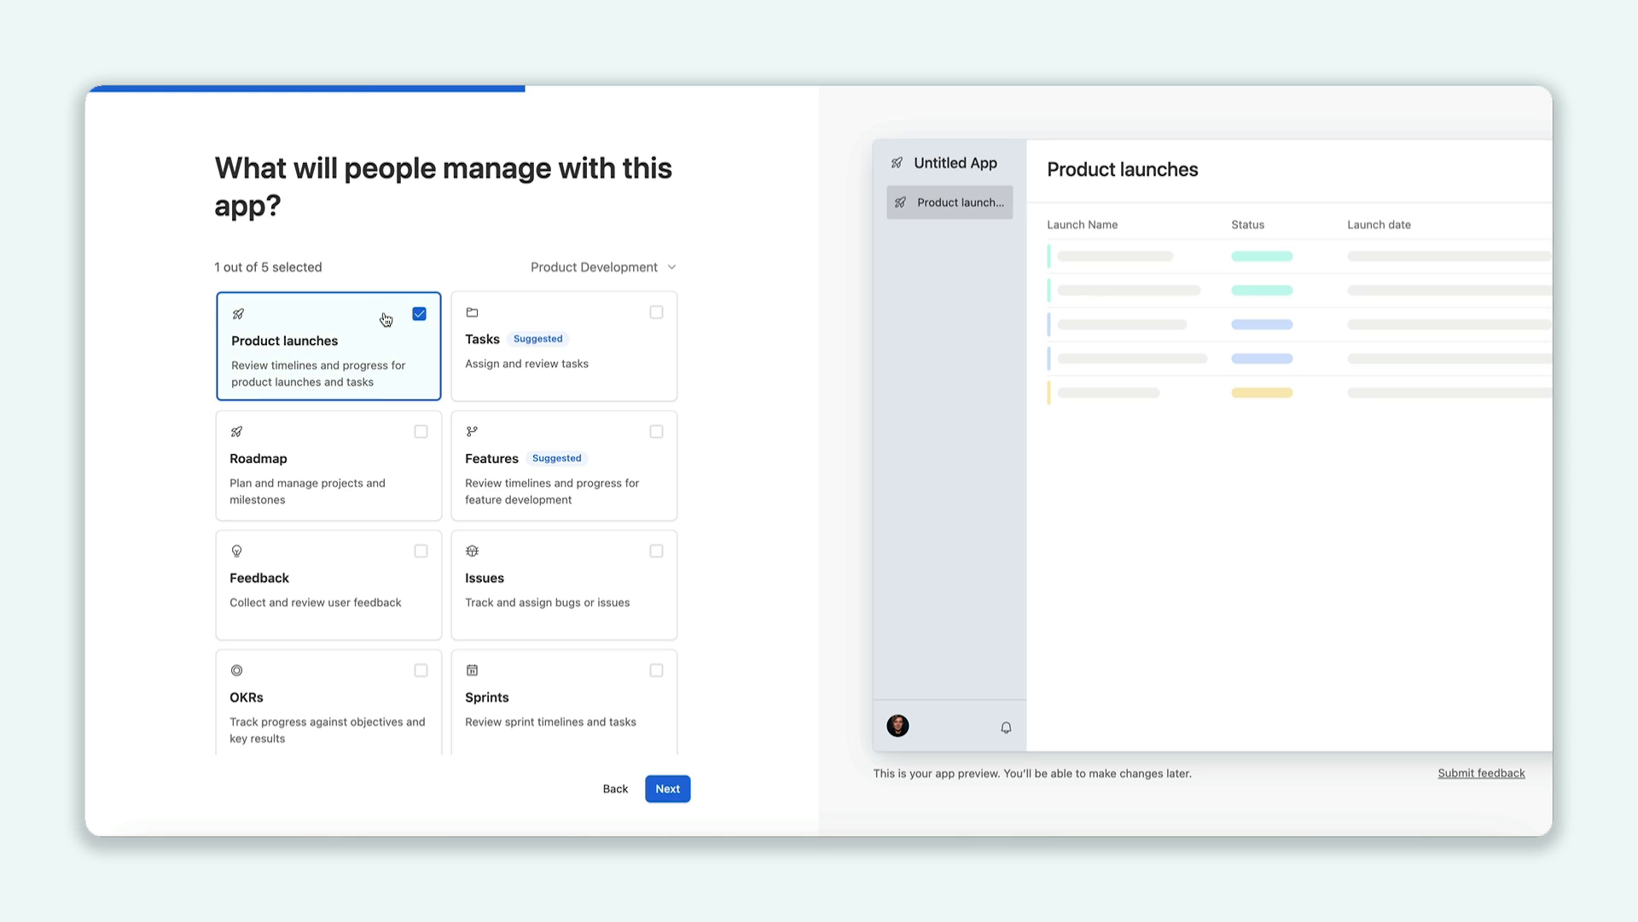
pyautogui.click(613, 339)
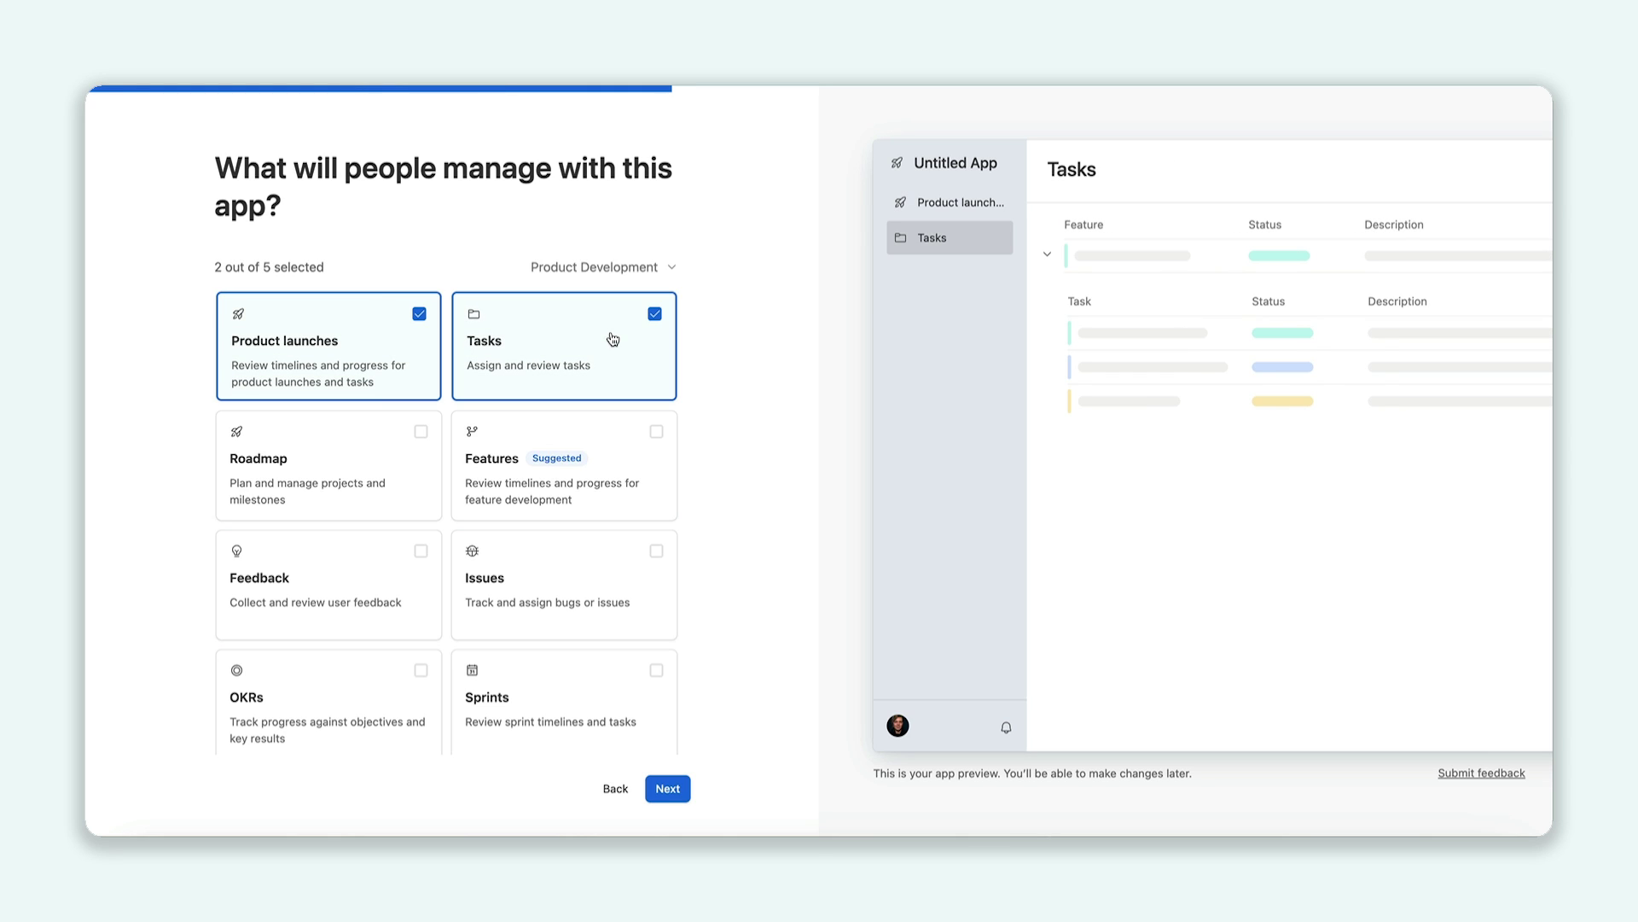
pyautogui.click(618, 445)
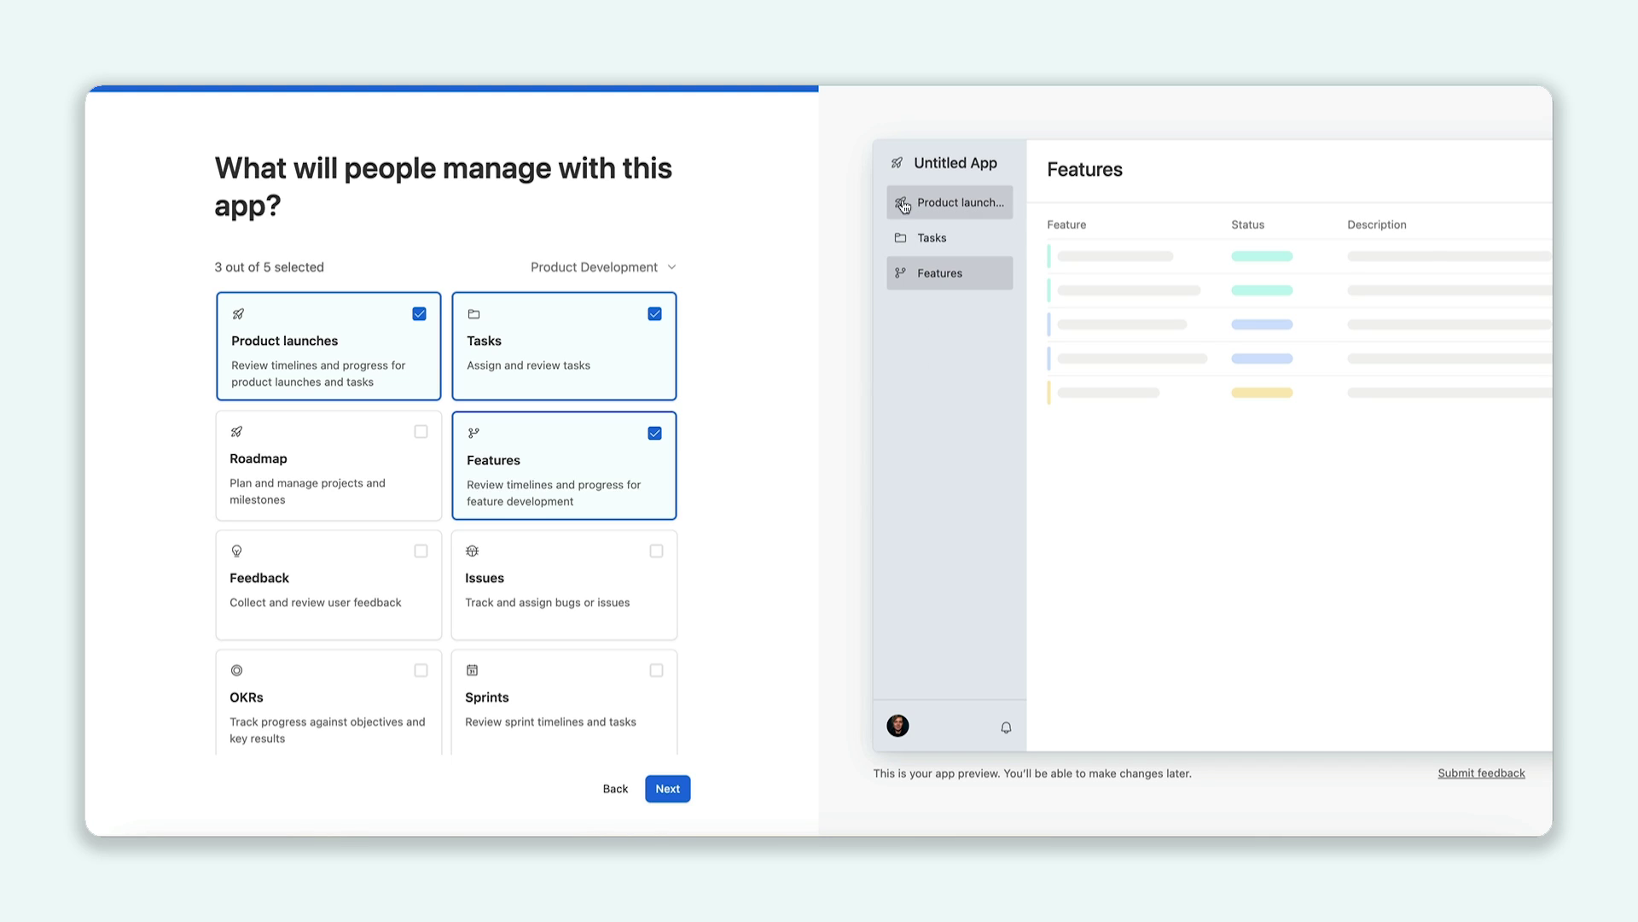
# Preview the Product launches, Tasks and Features pages, and check the category list without changing it.
pyautogui.click(960, 207)
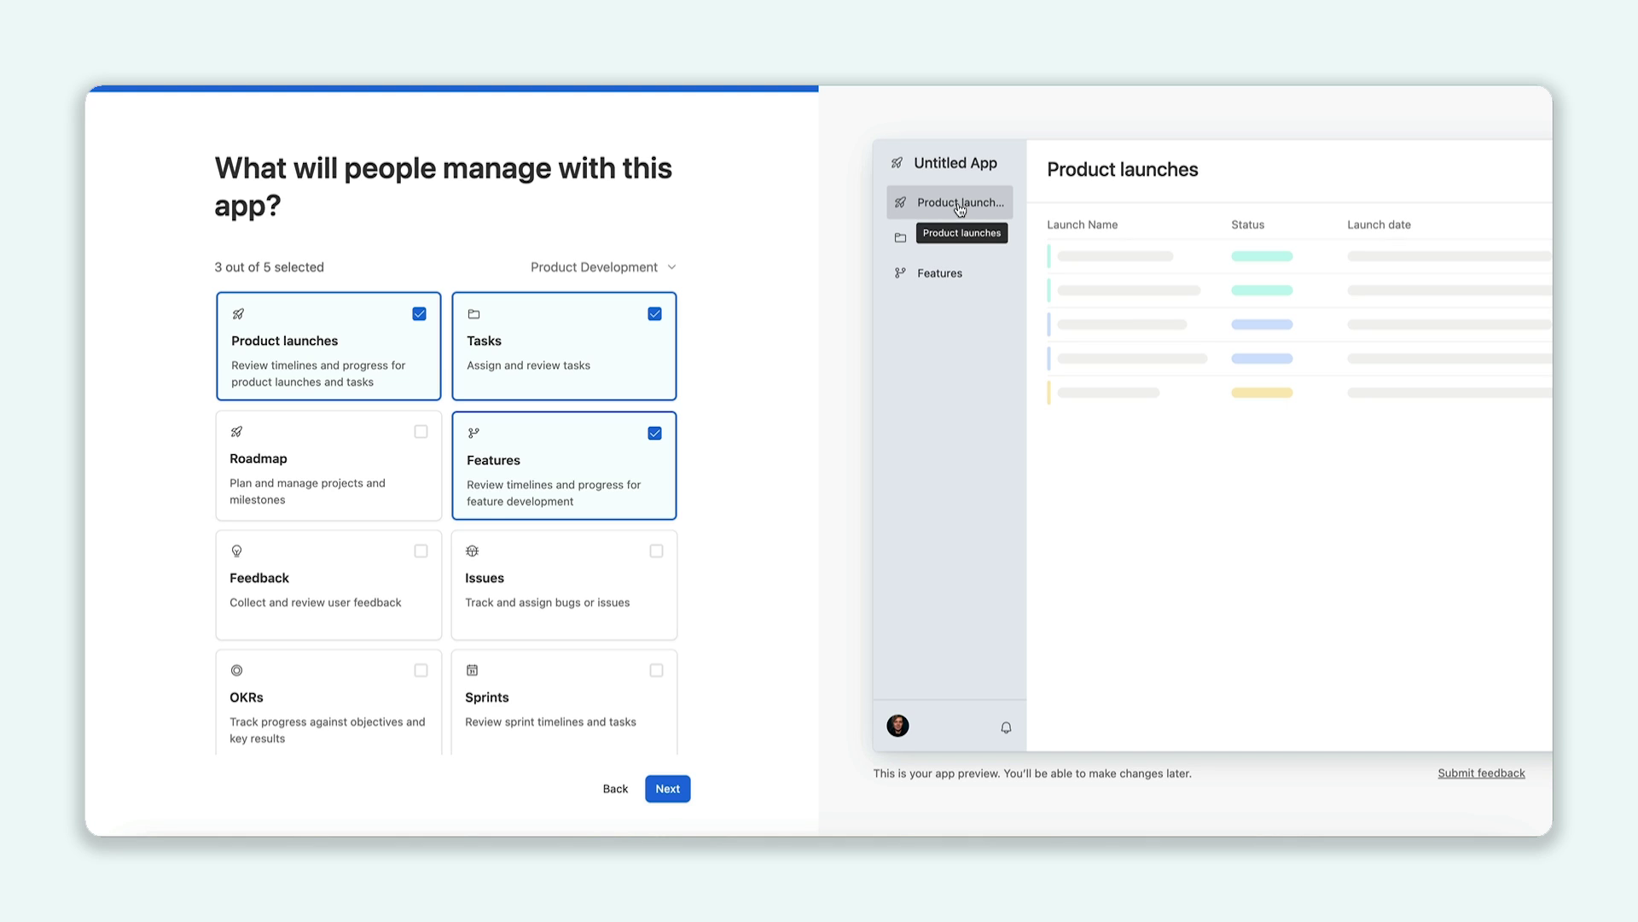
pyautogui.click(934, 243)
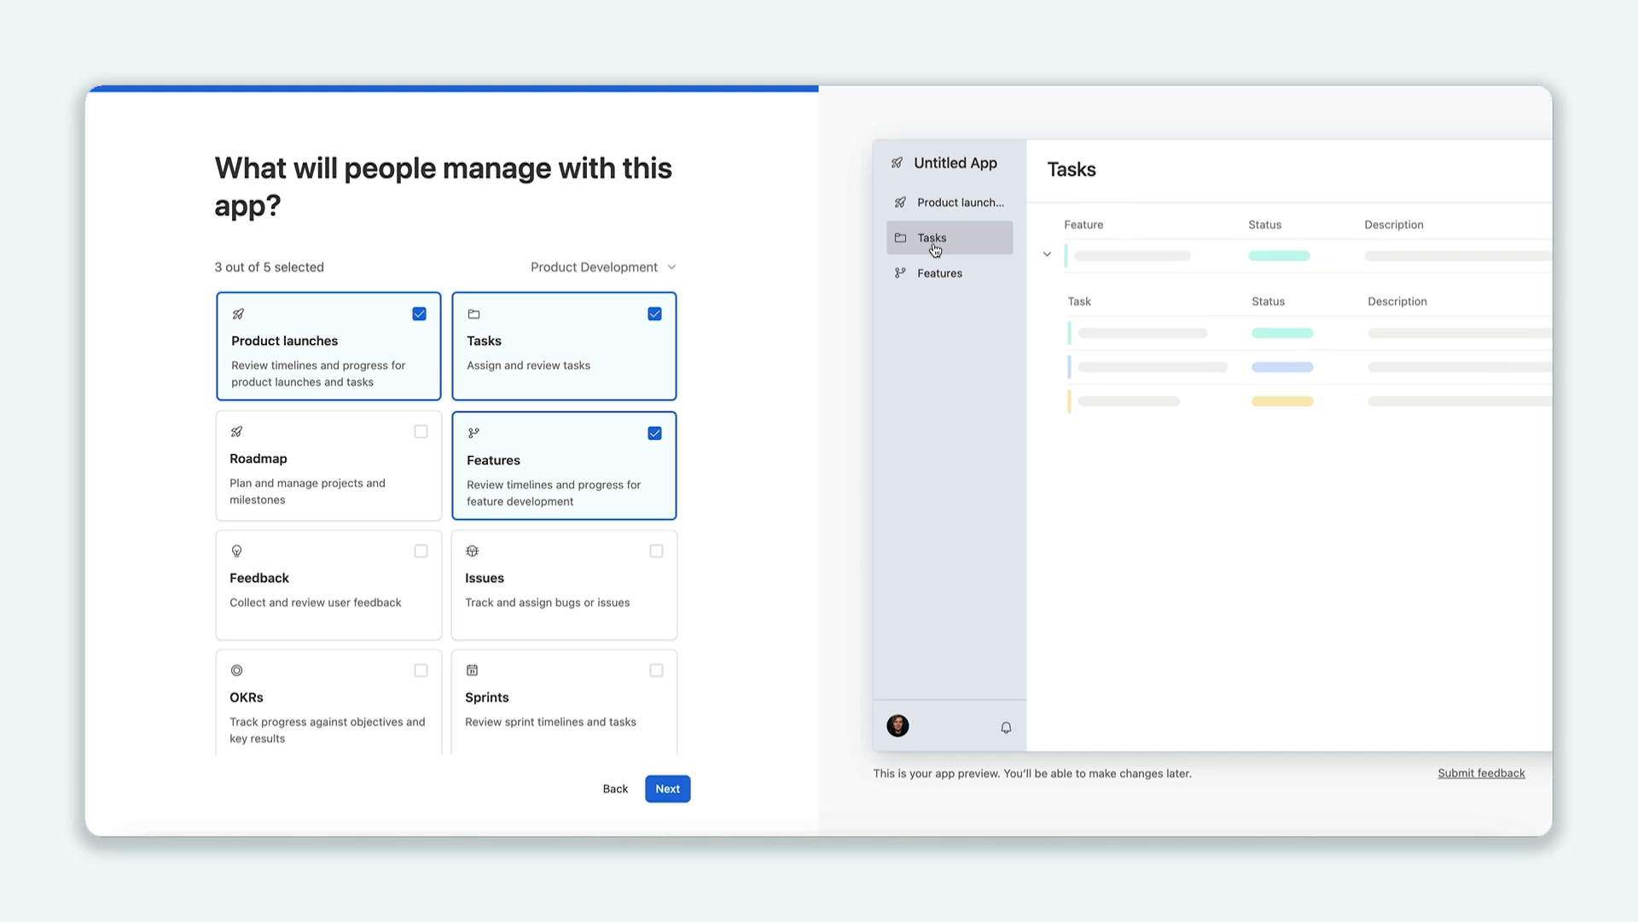
pyautogui.click(939, 275)
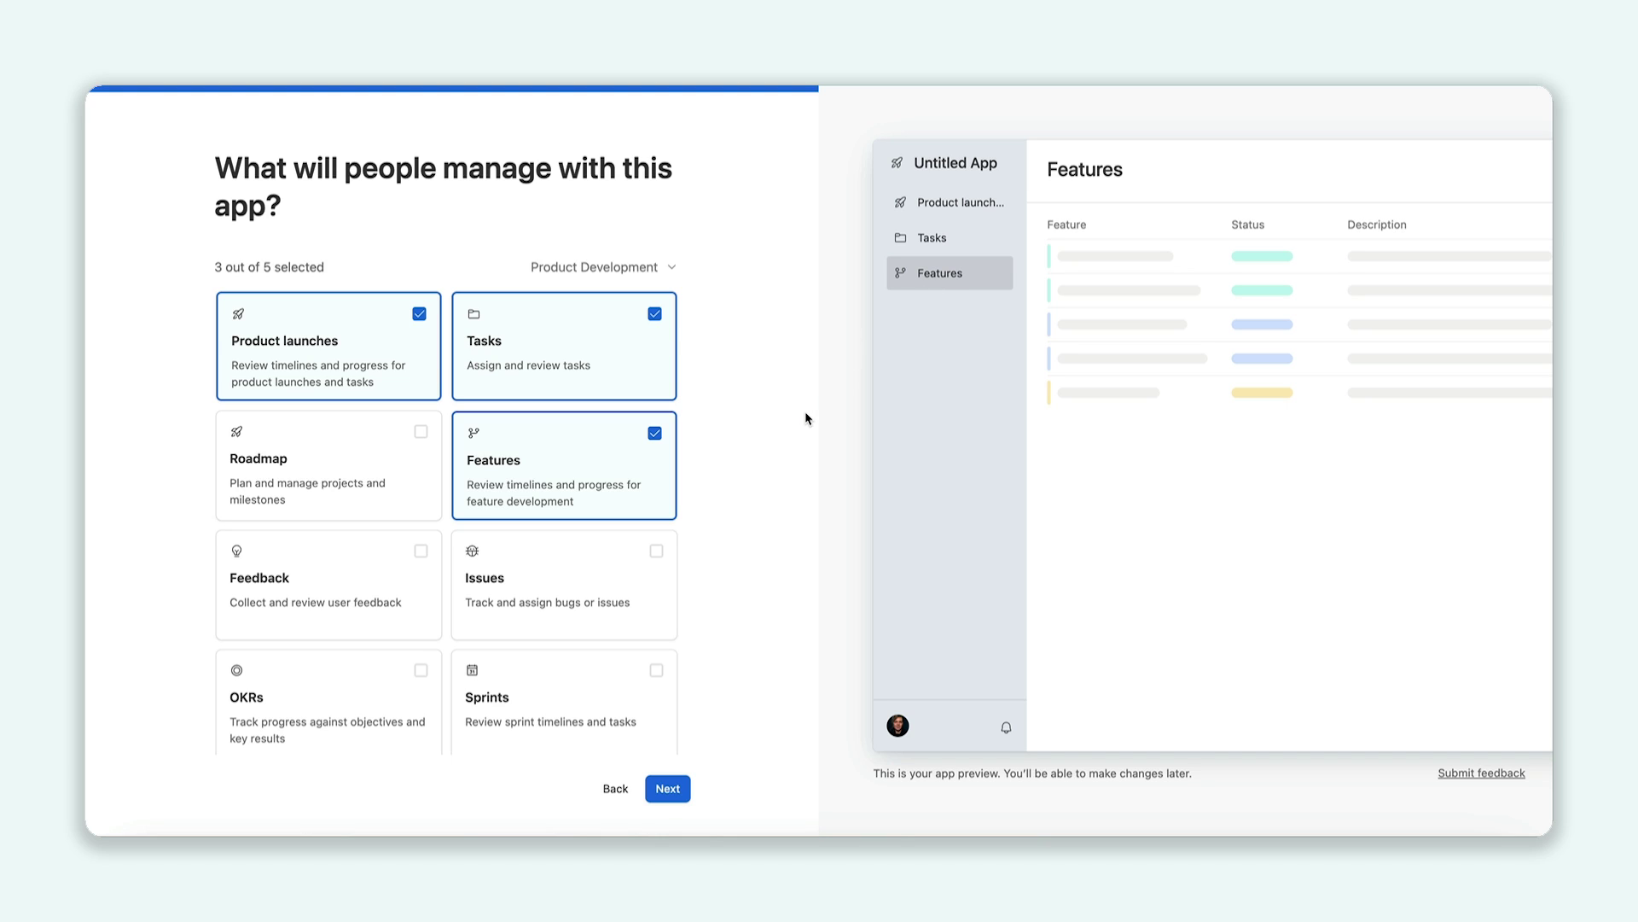
pyautogui.click(671, 267)
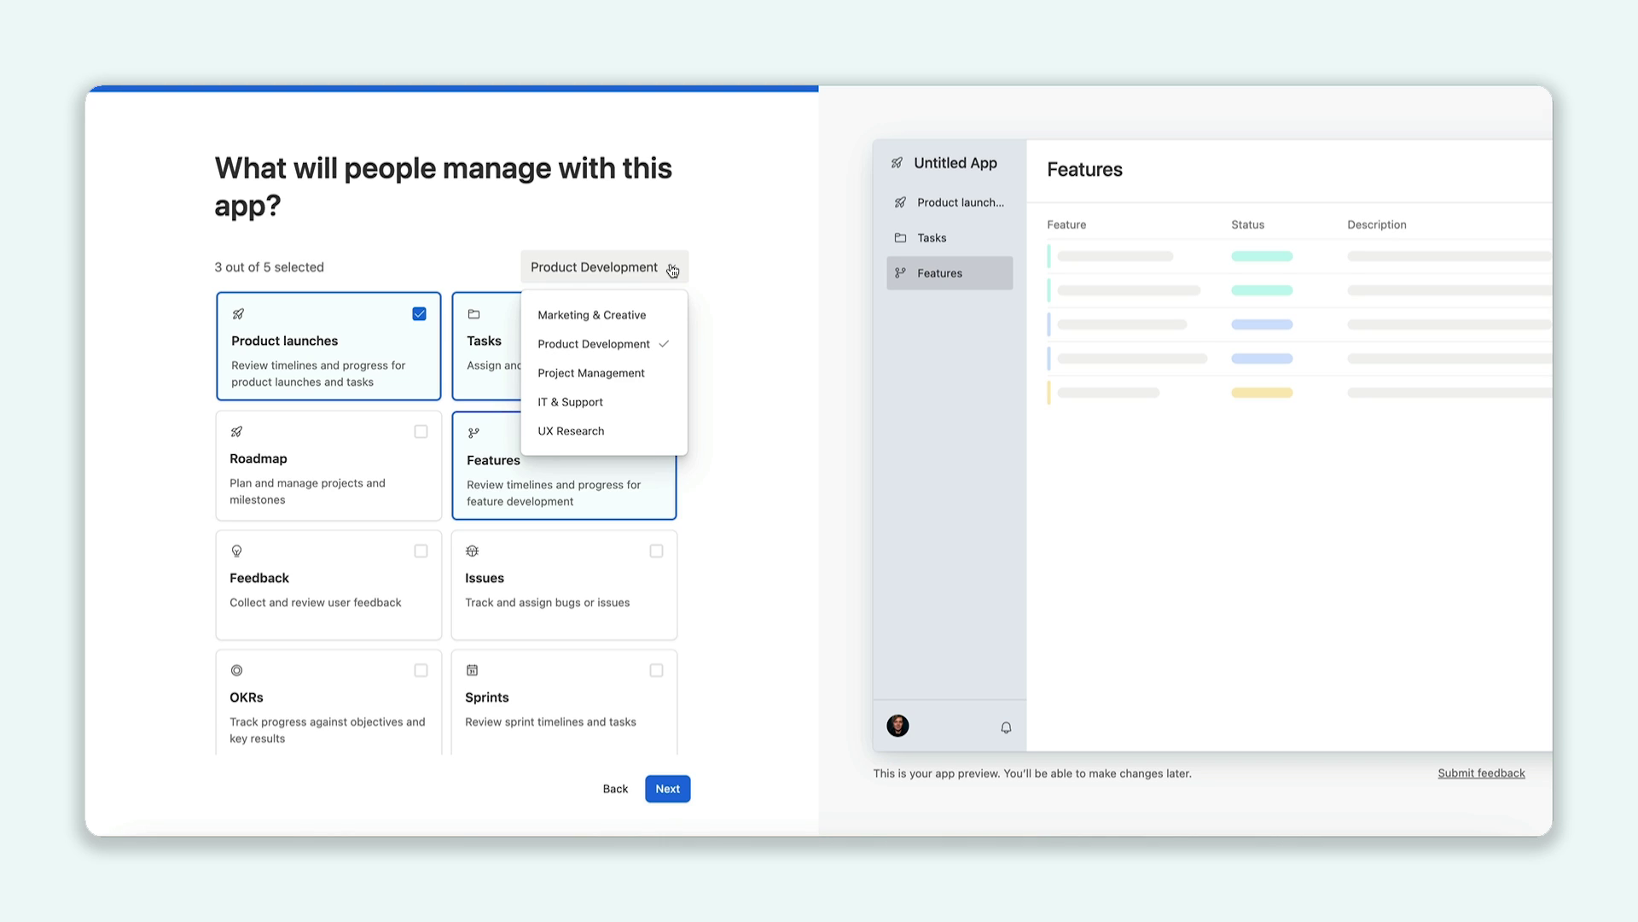
pyautogui.click(764, 351)
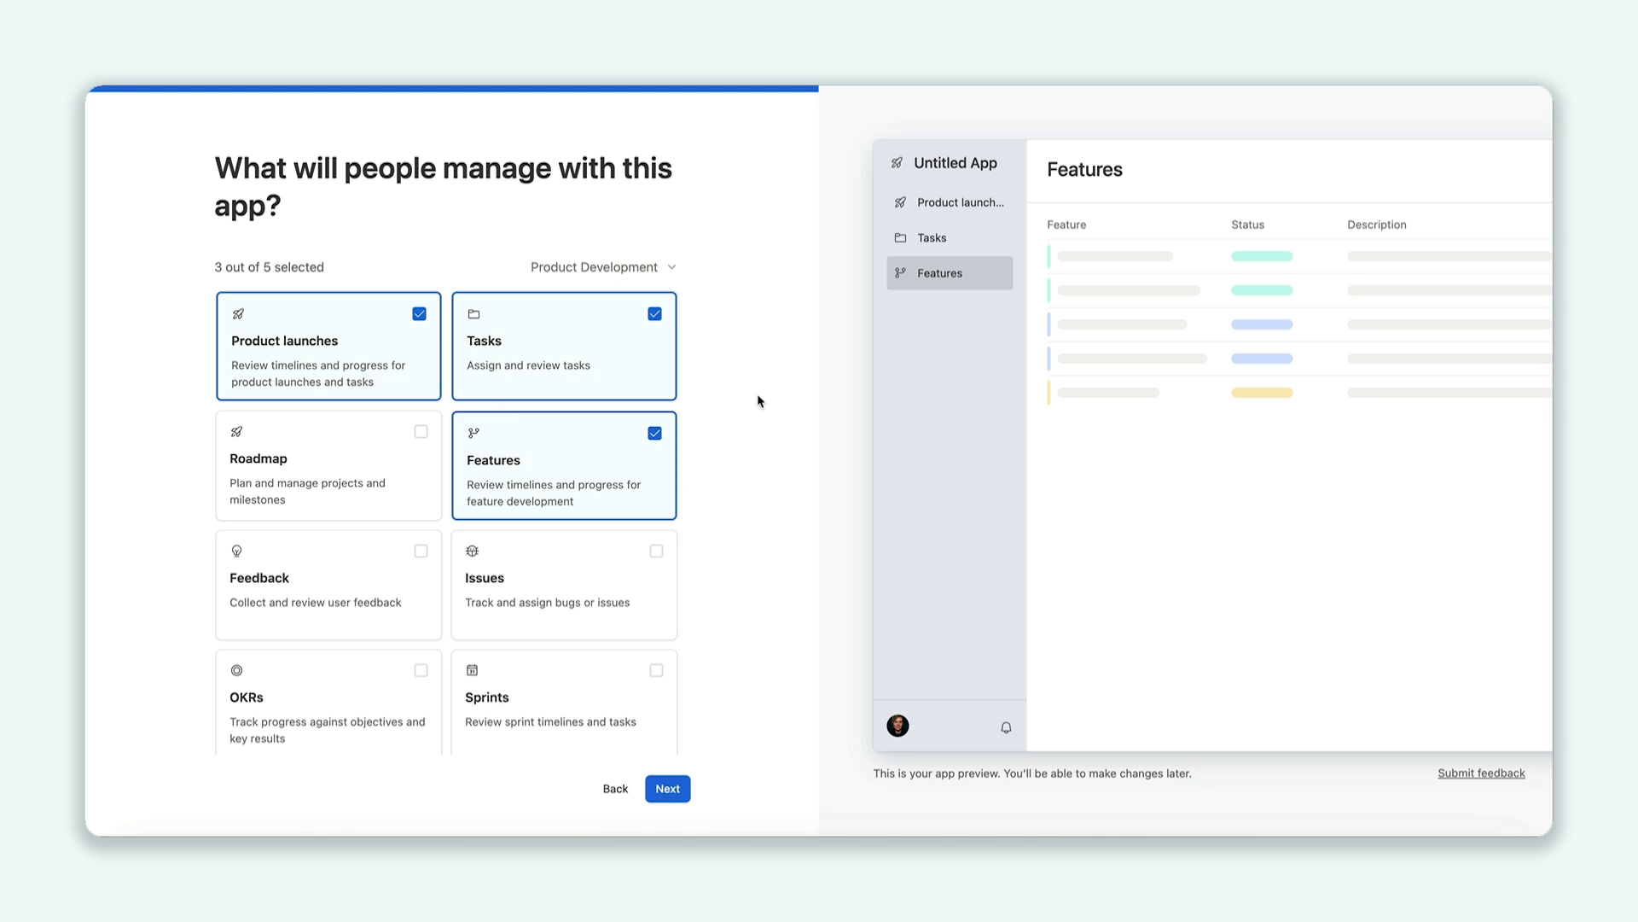
# On the workflow templates step, add Allocate resources and Collect status updates.
pyautogui.click(669, 788)
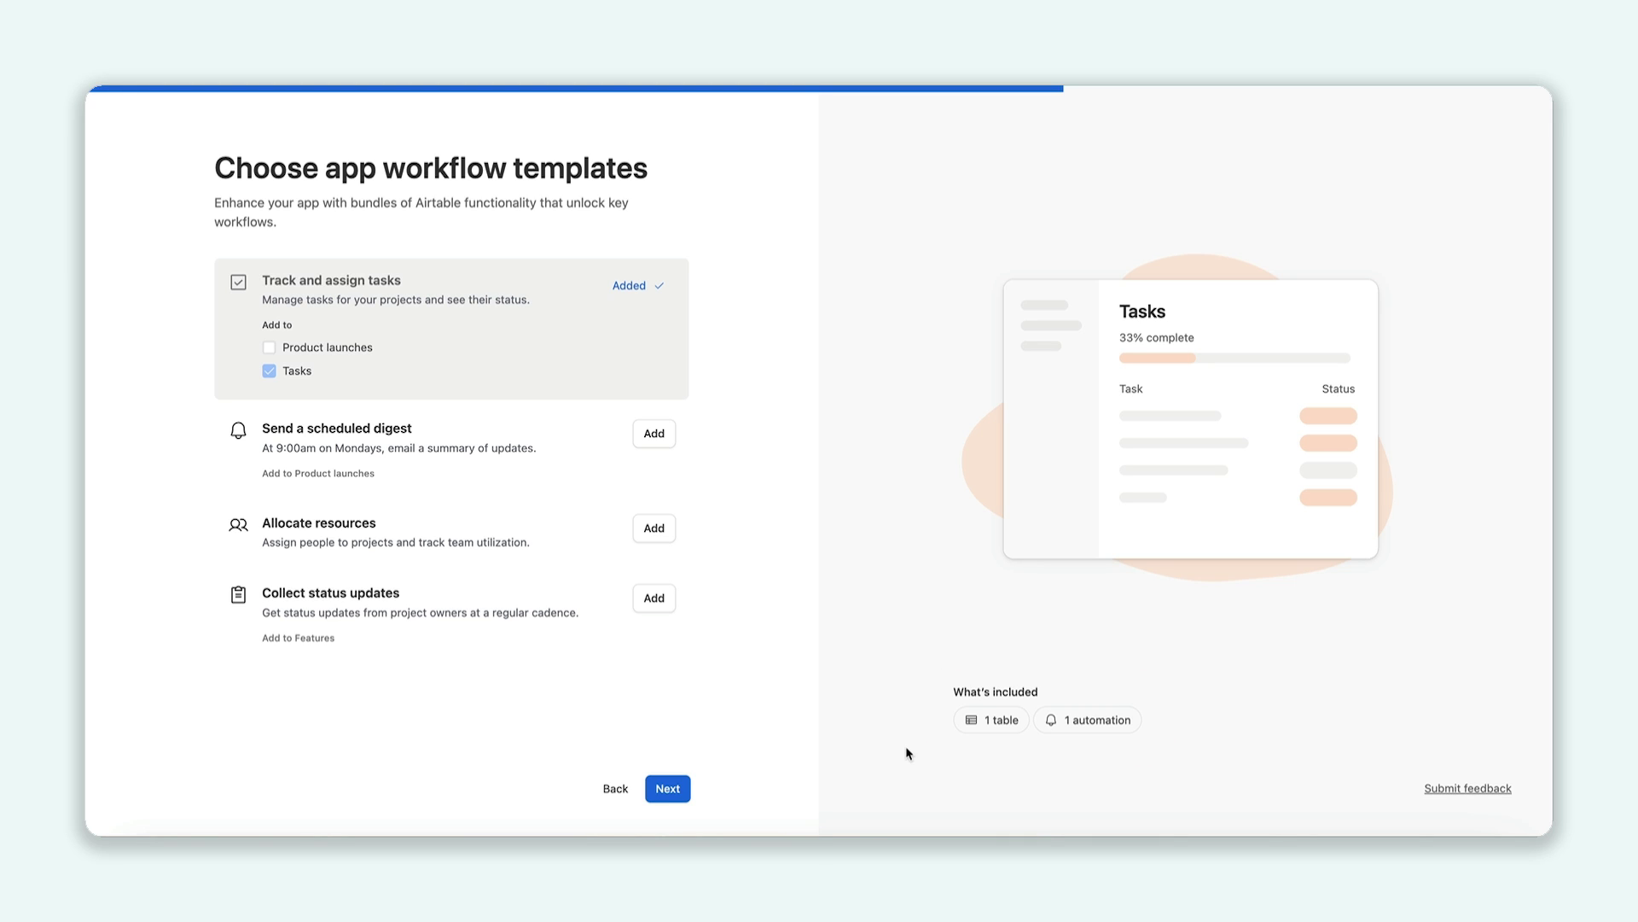
pyautogui.click(652, 529)
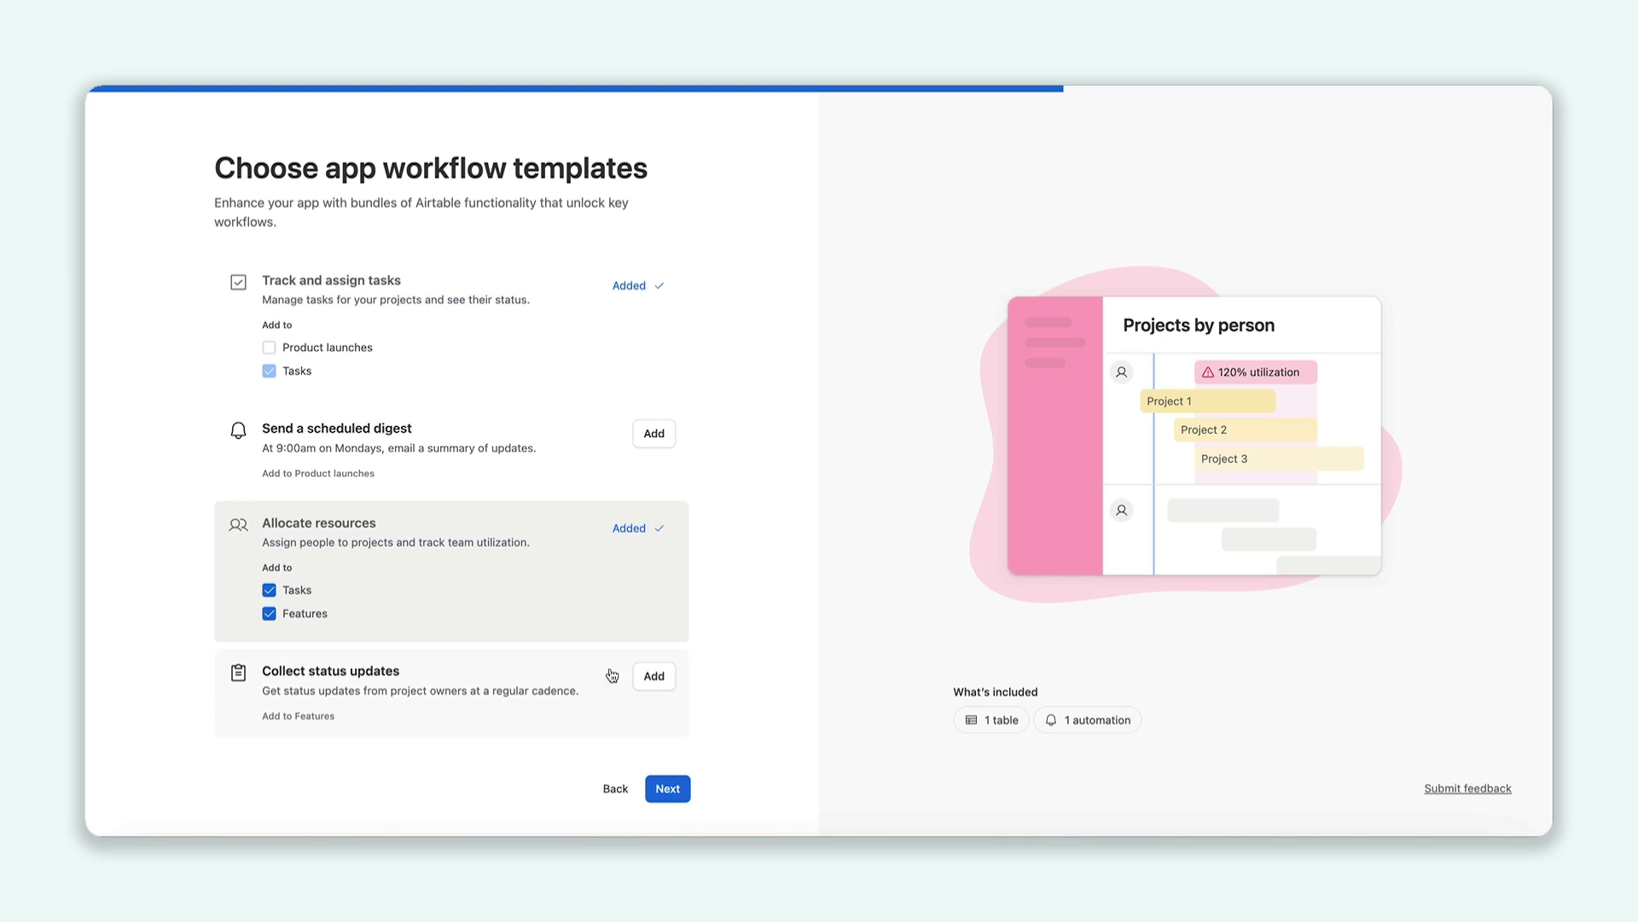
pyautogui.click(655, 677)
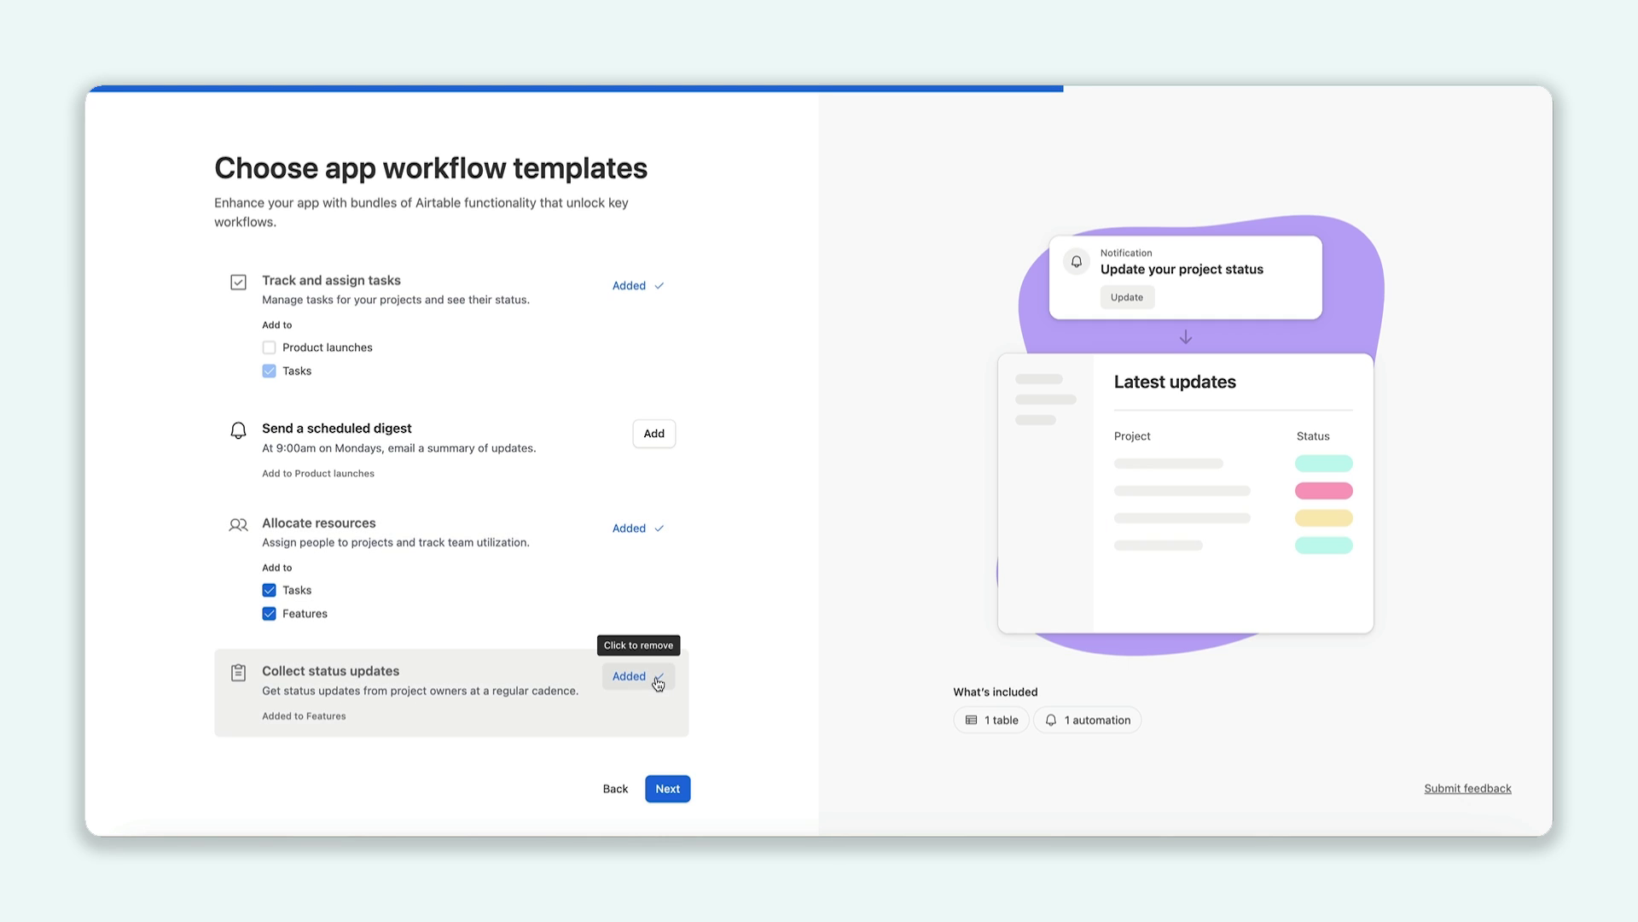
# Skip the data import, name the app 'Product Launch Management' in light teal, and finish.
pyautogui.click(666, 790)
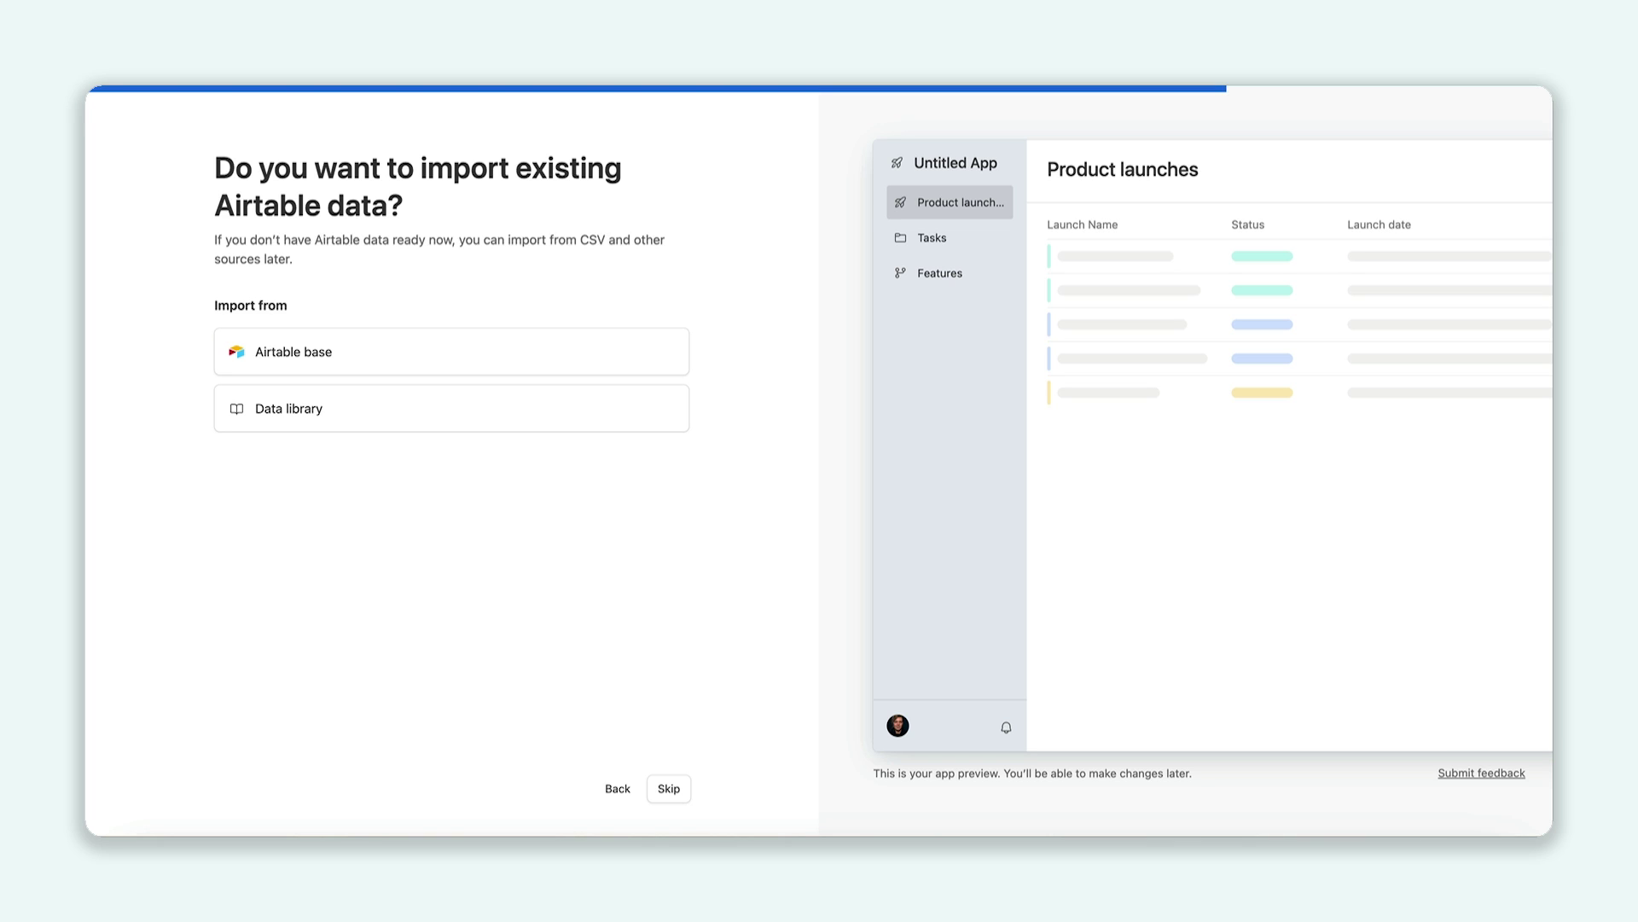
pyautogui.click(670, 789)
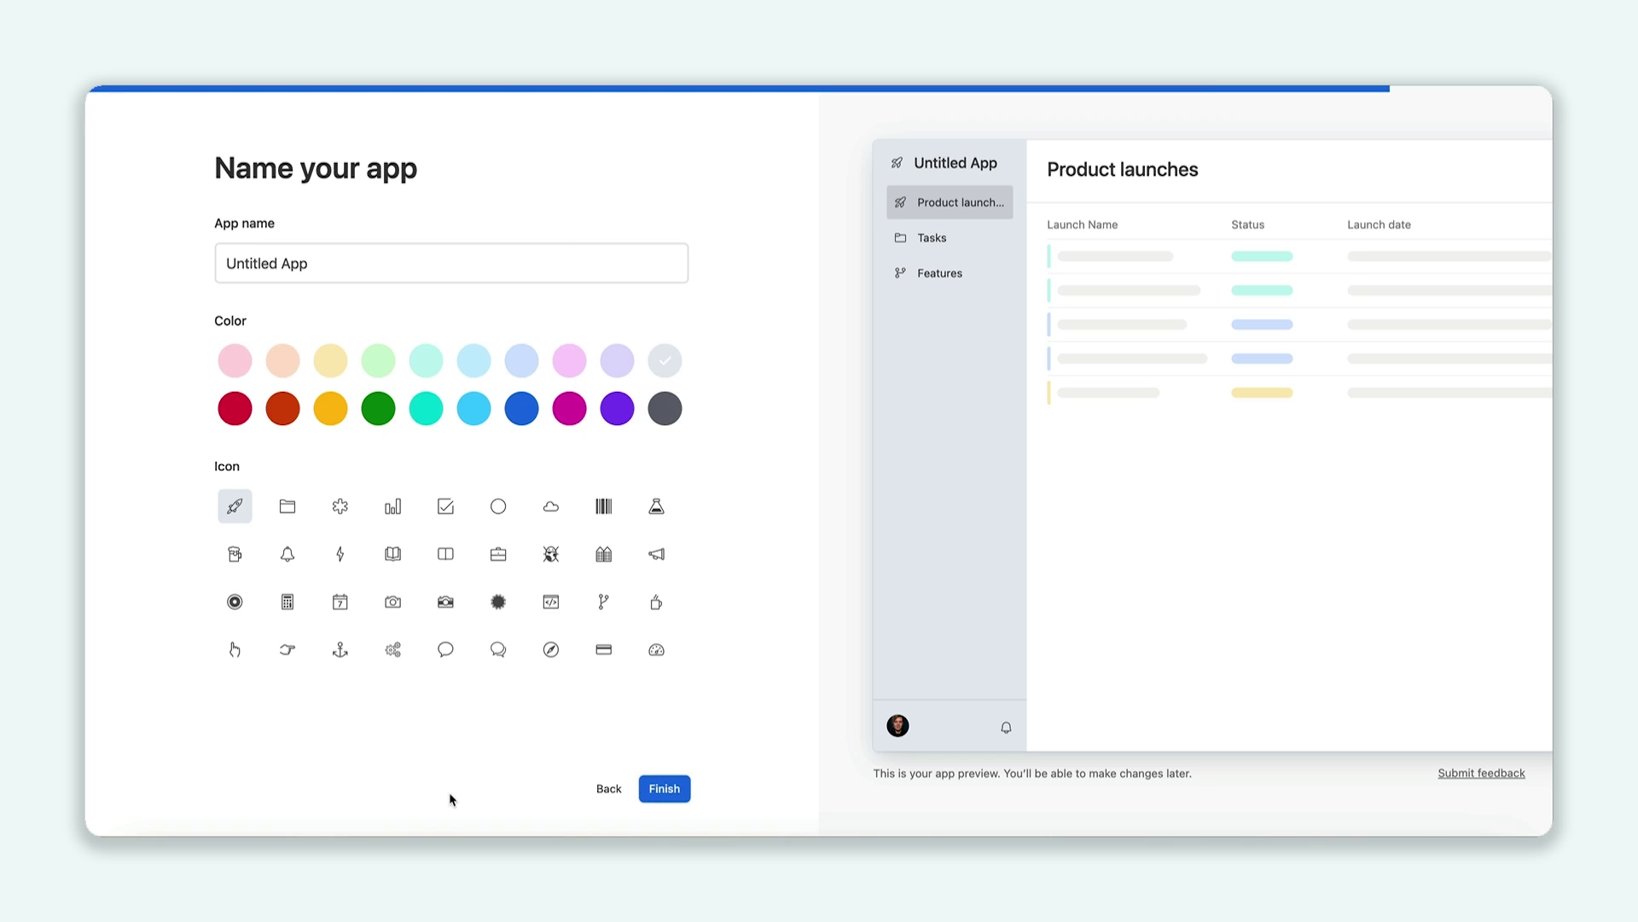
pyautogui.click(328, 263)
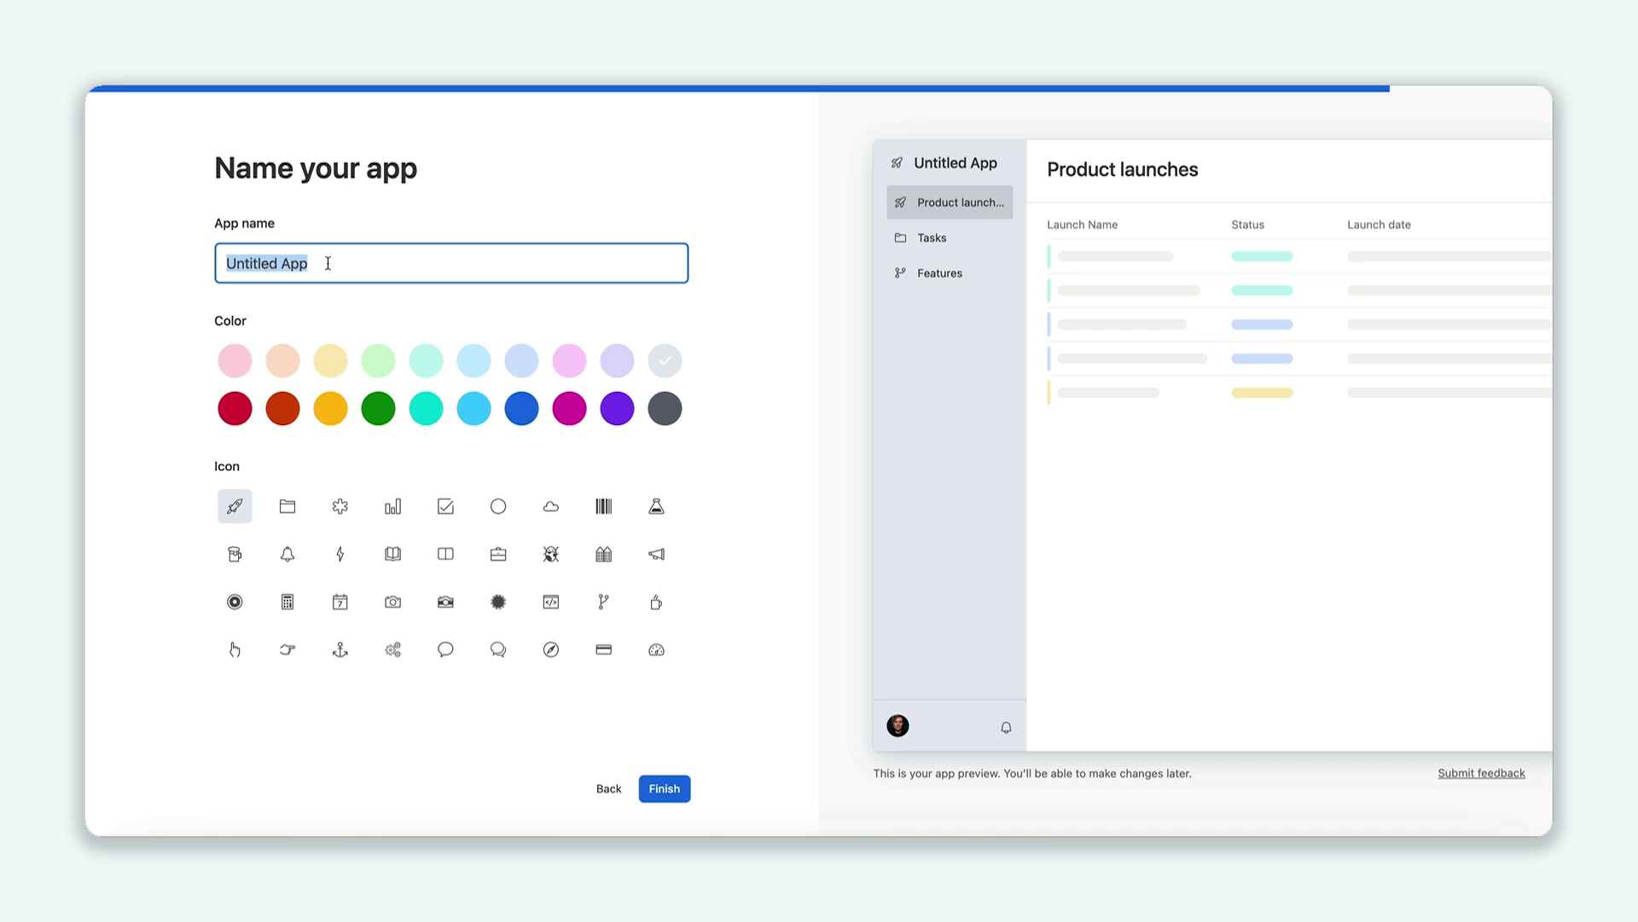
pyautogui.click(425, 359)
pyautogui.click(350, 268)
pyautogui.write('Produc')
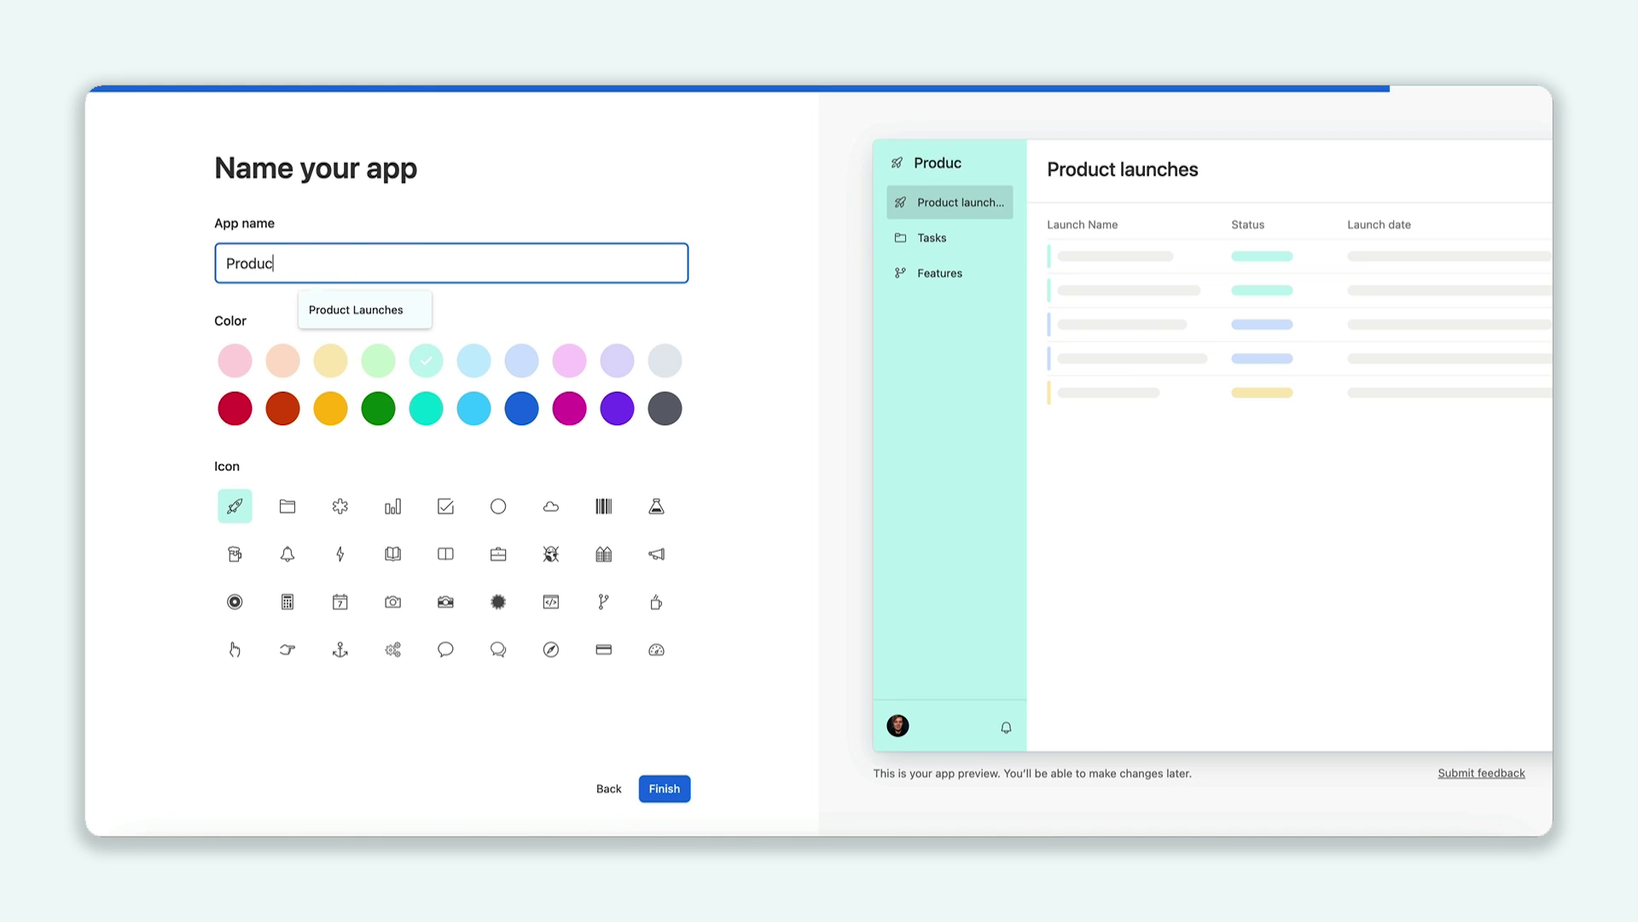
pyautogui.write('t Launch Manageme')
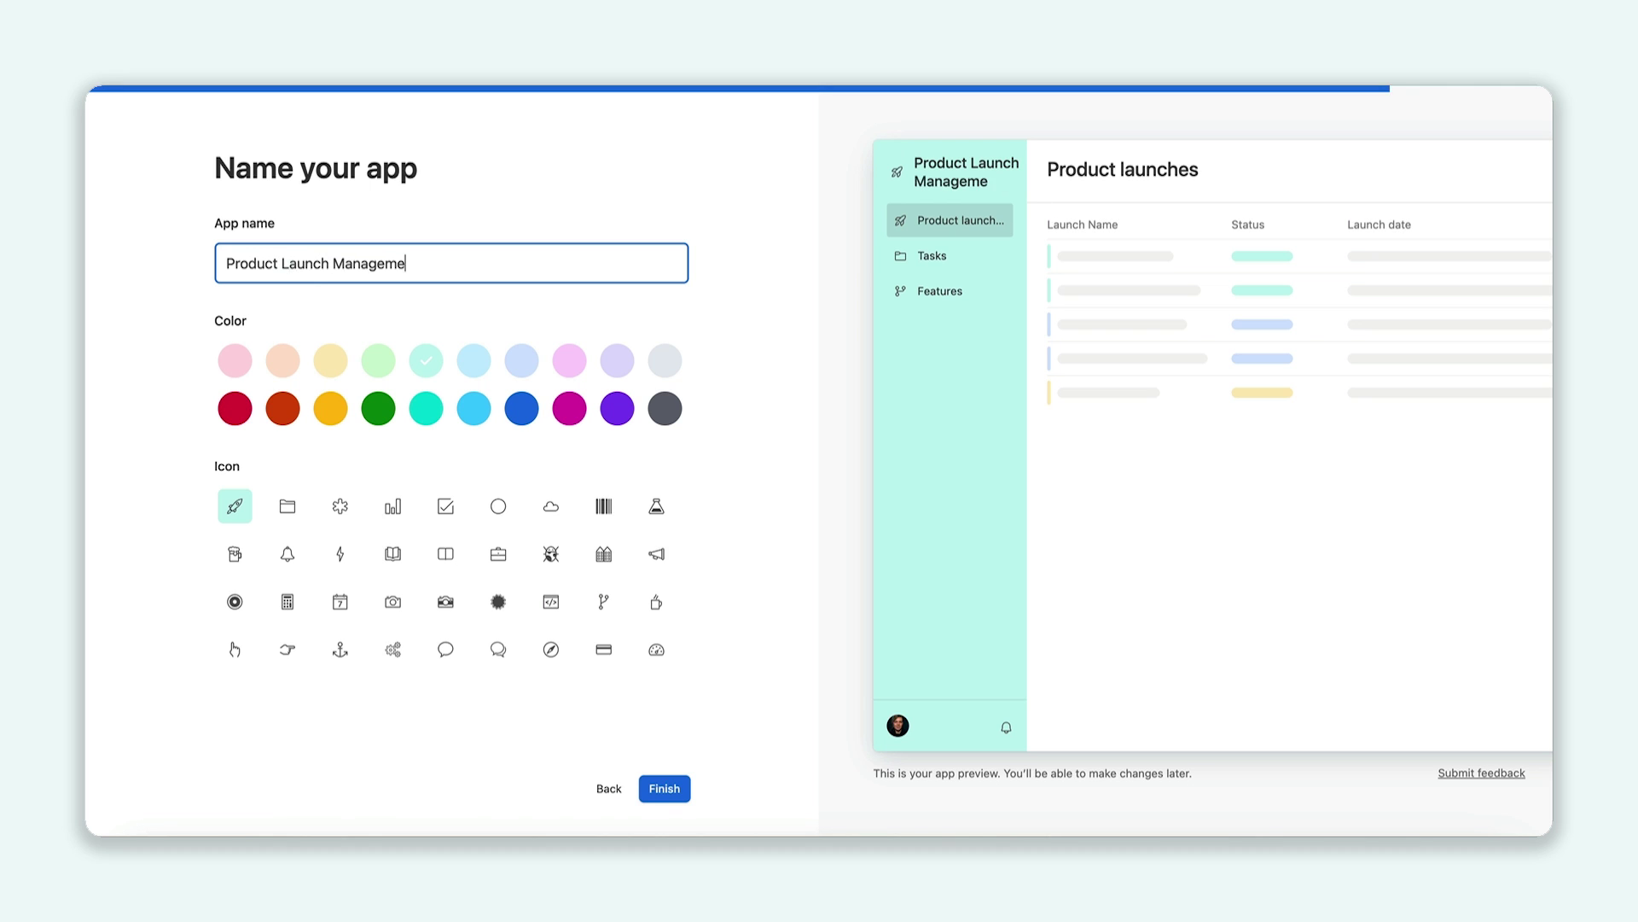
pyautogui.write('nt')
pyautogui.click(673, 797)
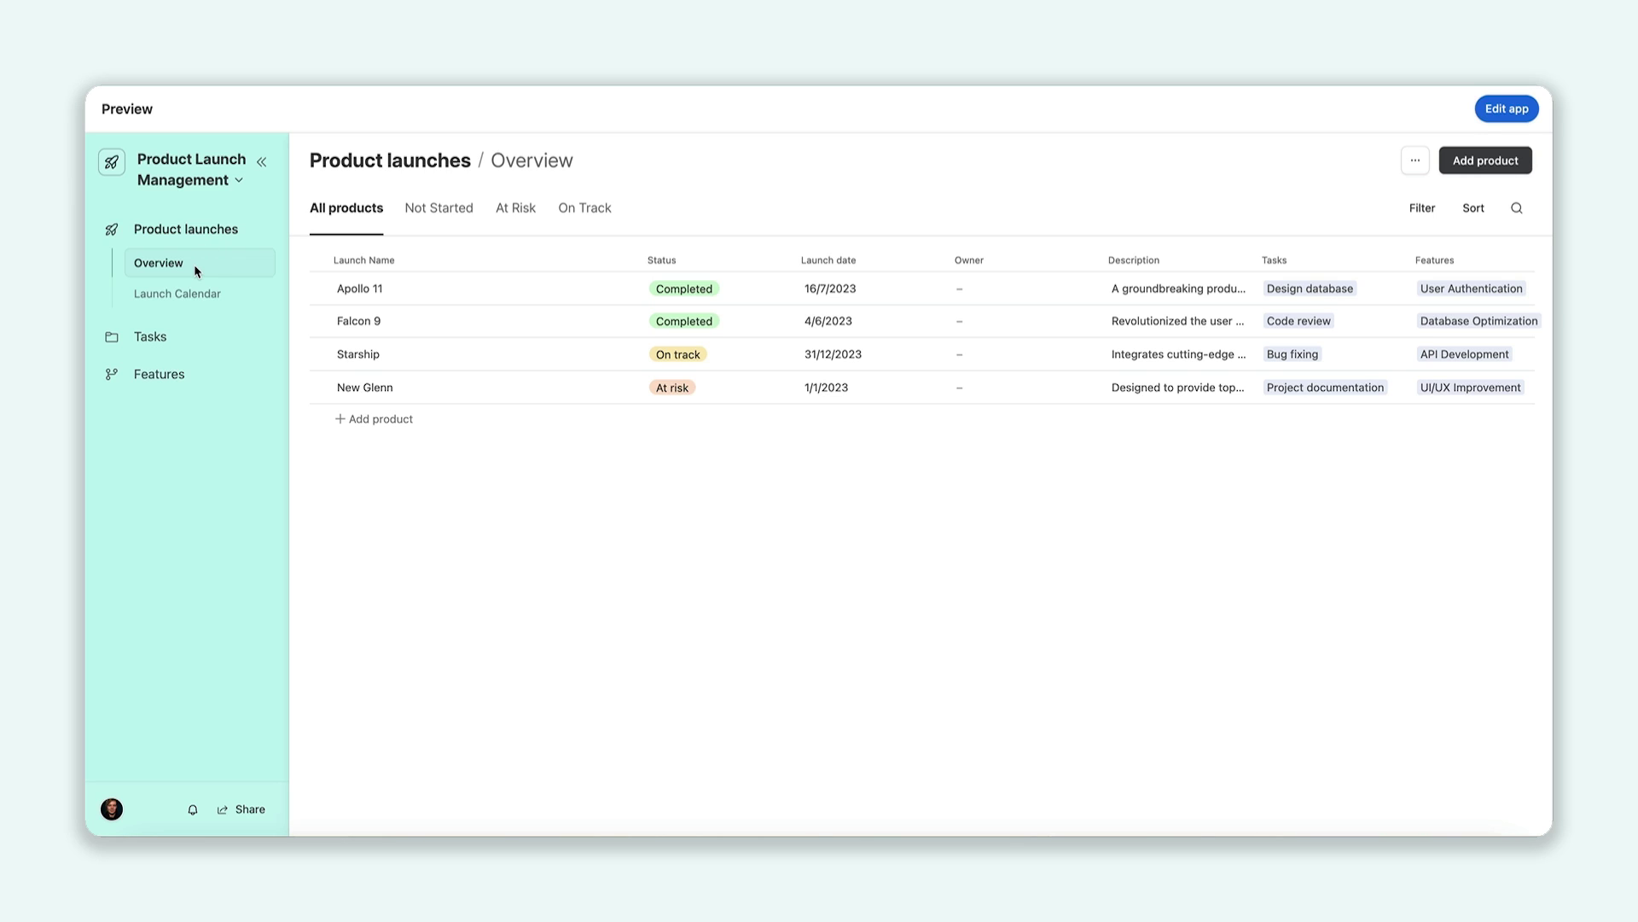
# Filter launches by Not started, At risk and On track, then limit the calendar to At risk.
pyautogui.click(454, 213)
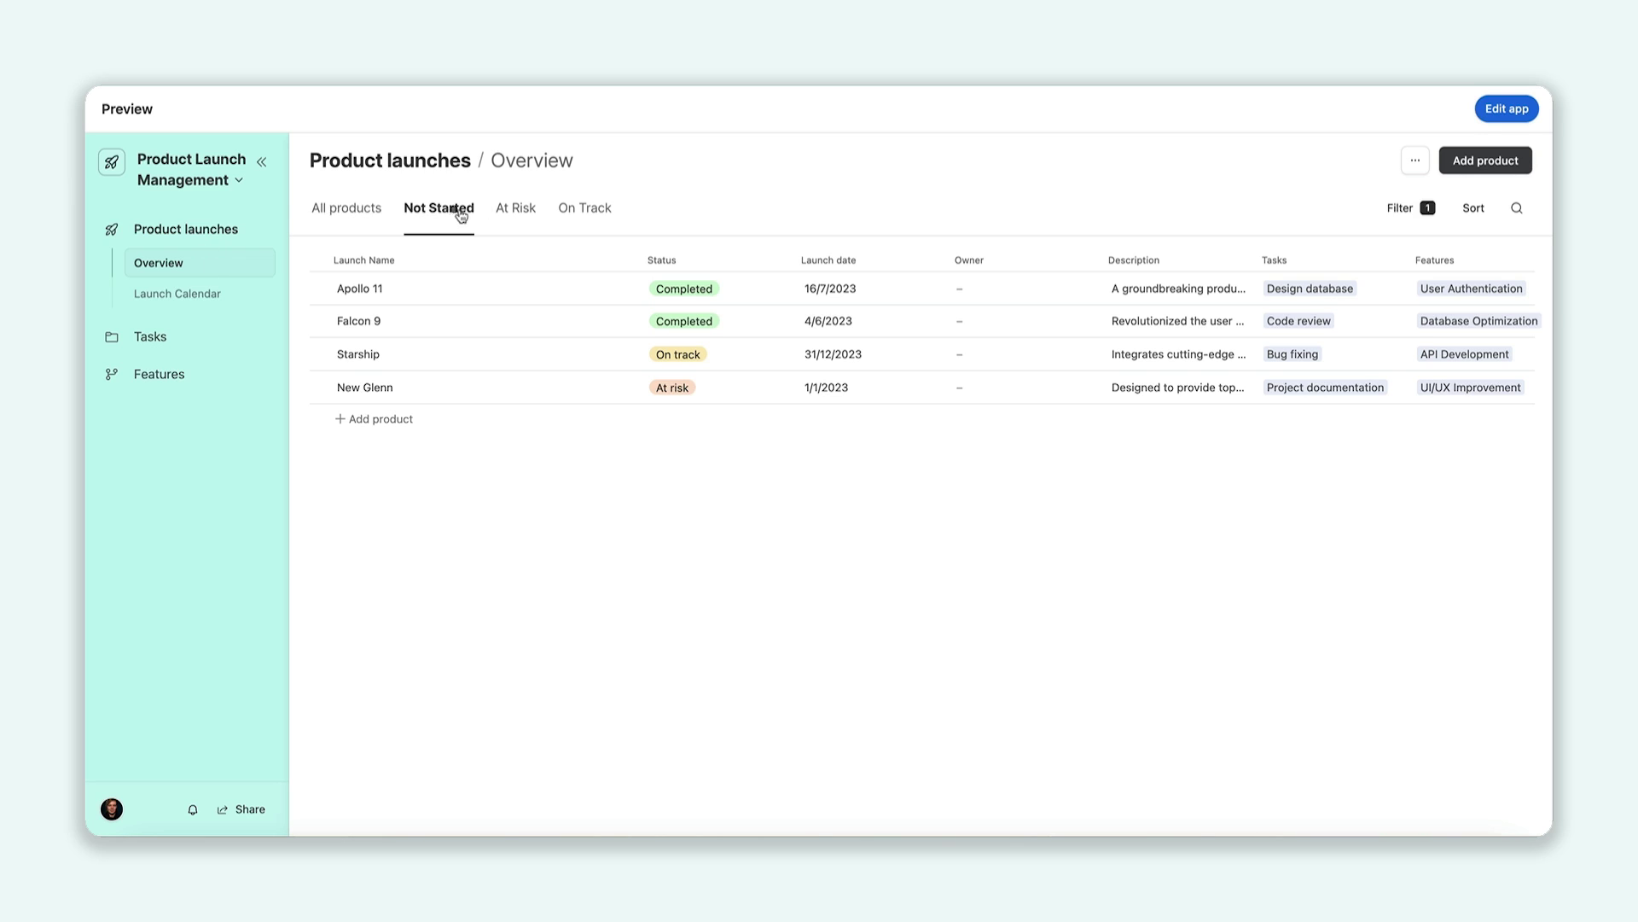
pyautogui.click(531, 214)
pyautogui.click(584, 213)
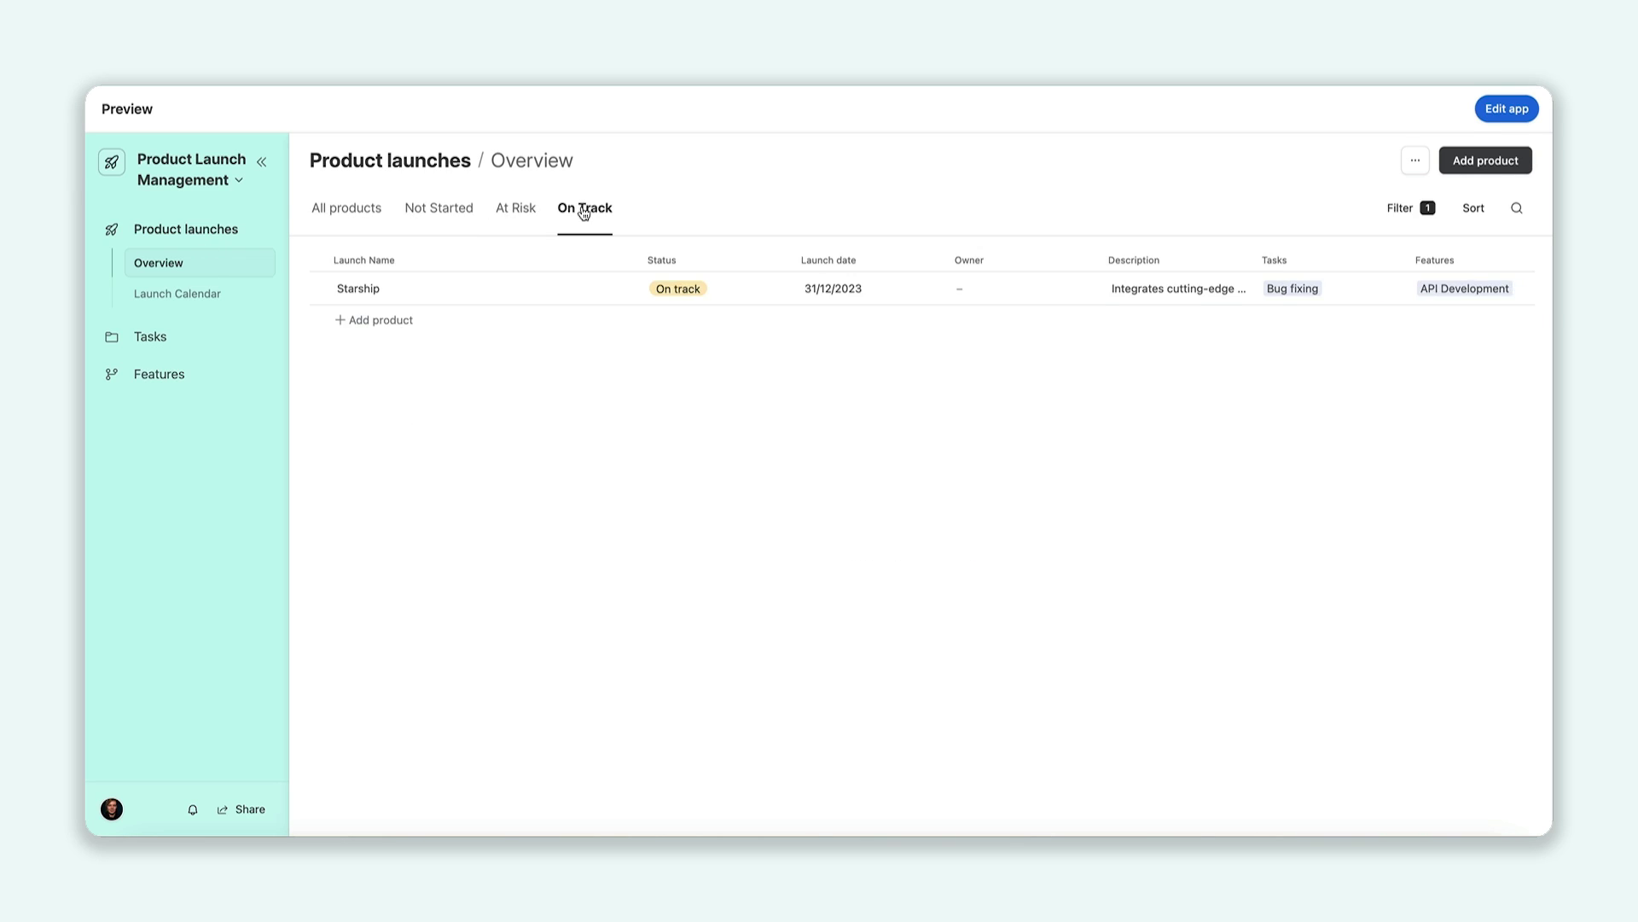
pyautogui.click(220, 295)
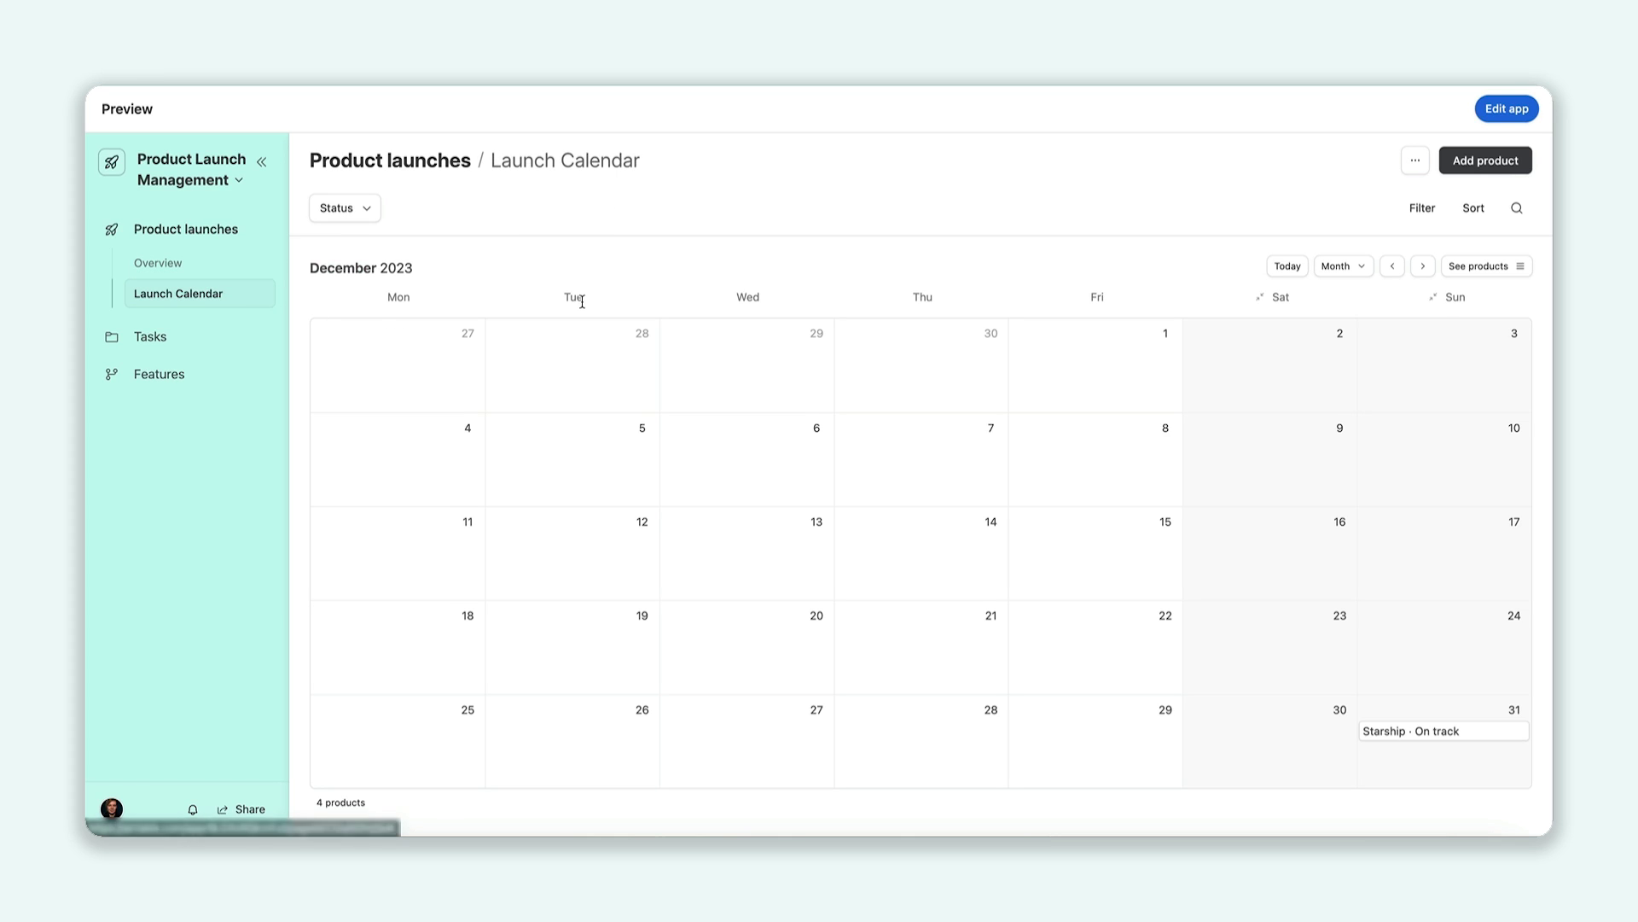
pyautogui.click(355, 214)
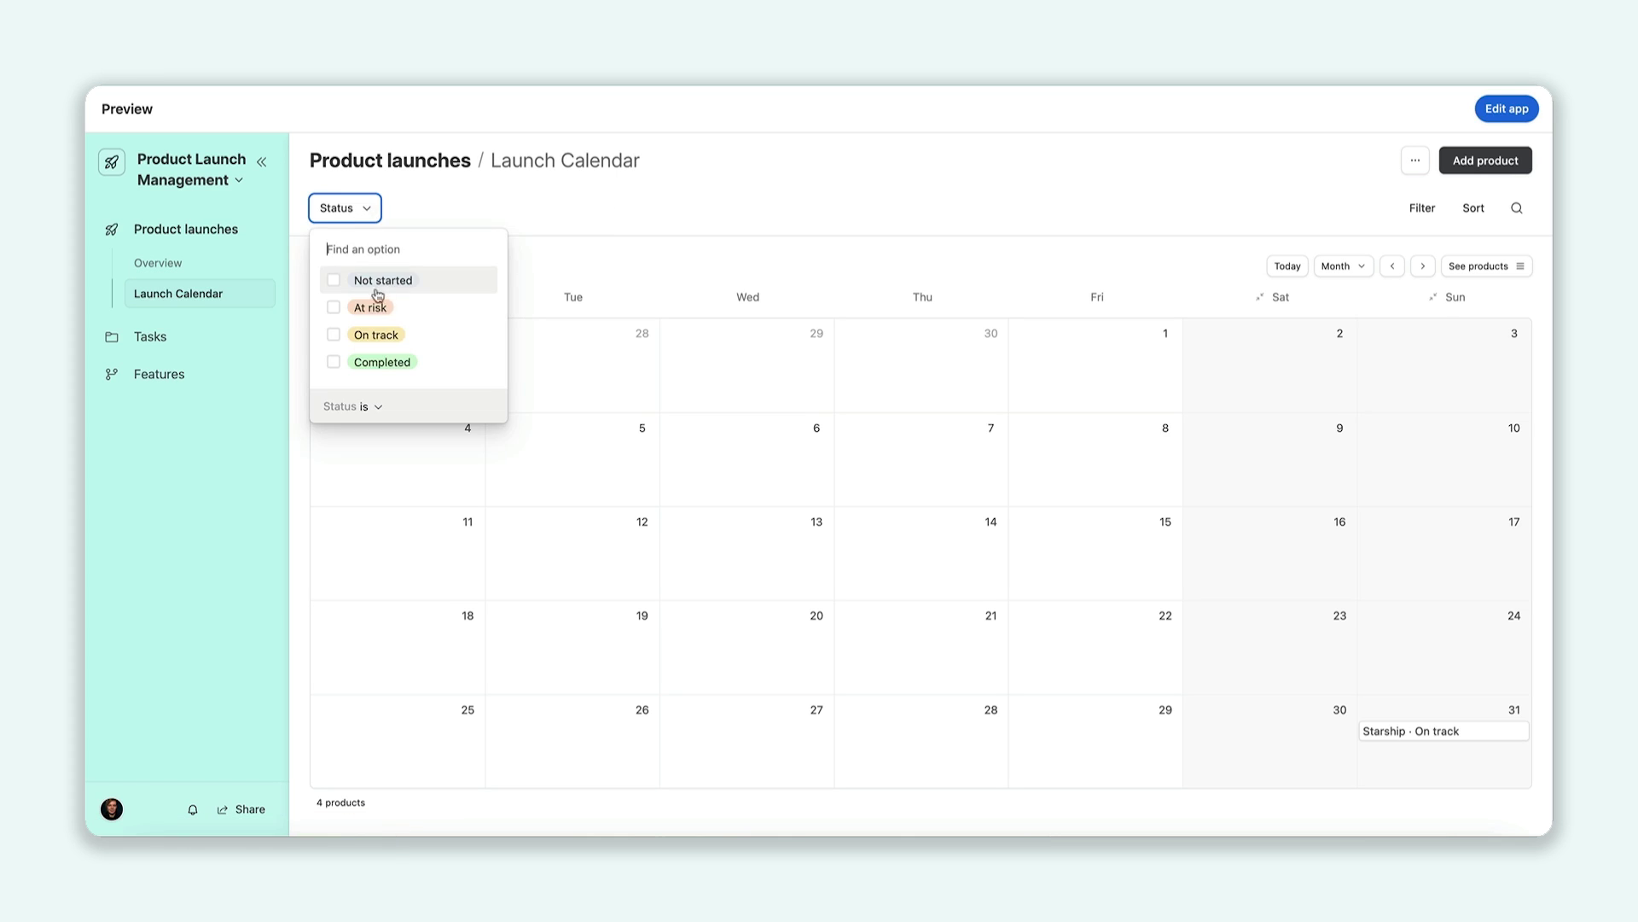
pyautogui.click(372, 305)
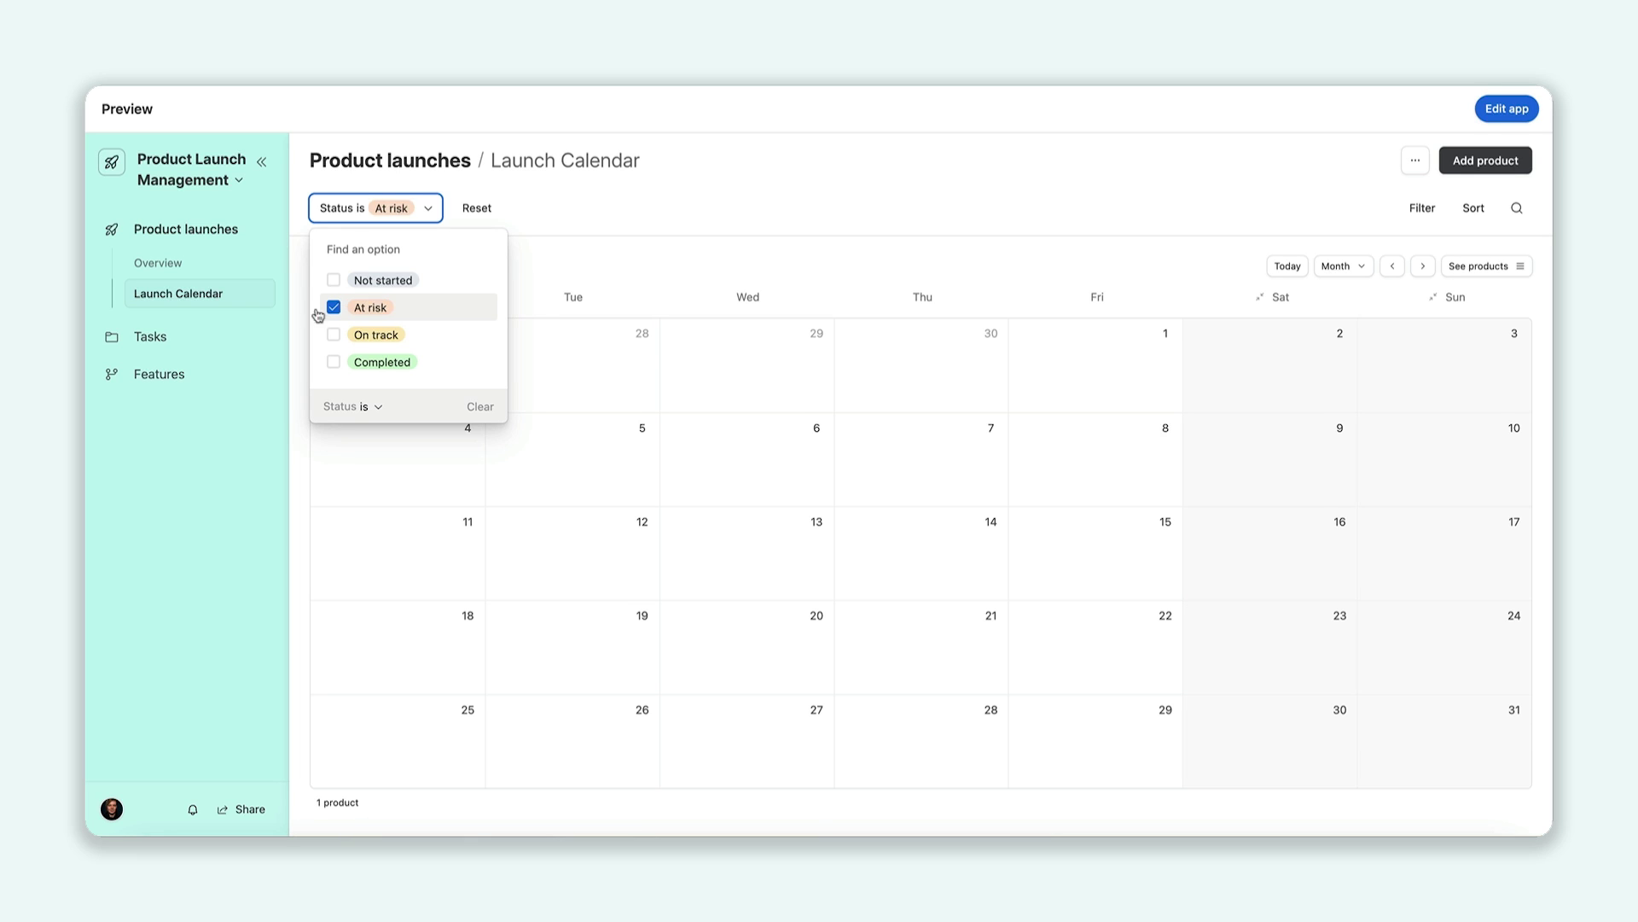
# Browse the Tasks pages: Unallocated, Utilization by person, and the due-this-week and past-due lists.
pyautogui.click(184, 340)
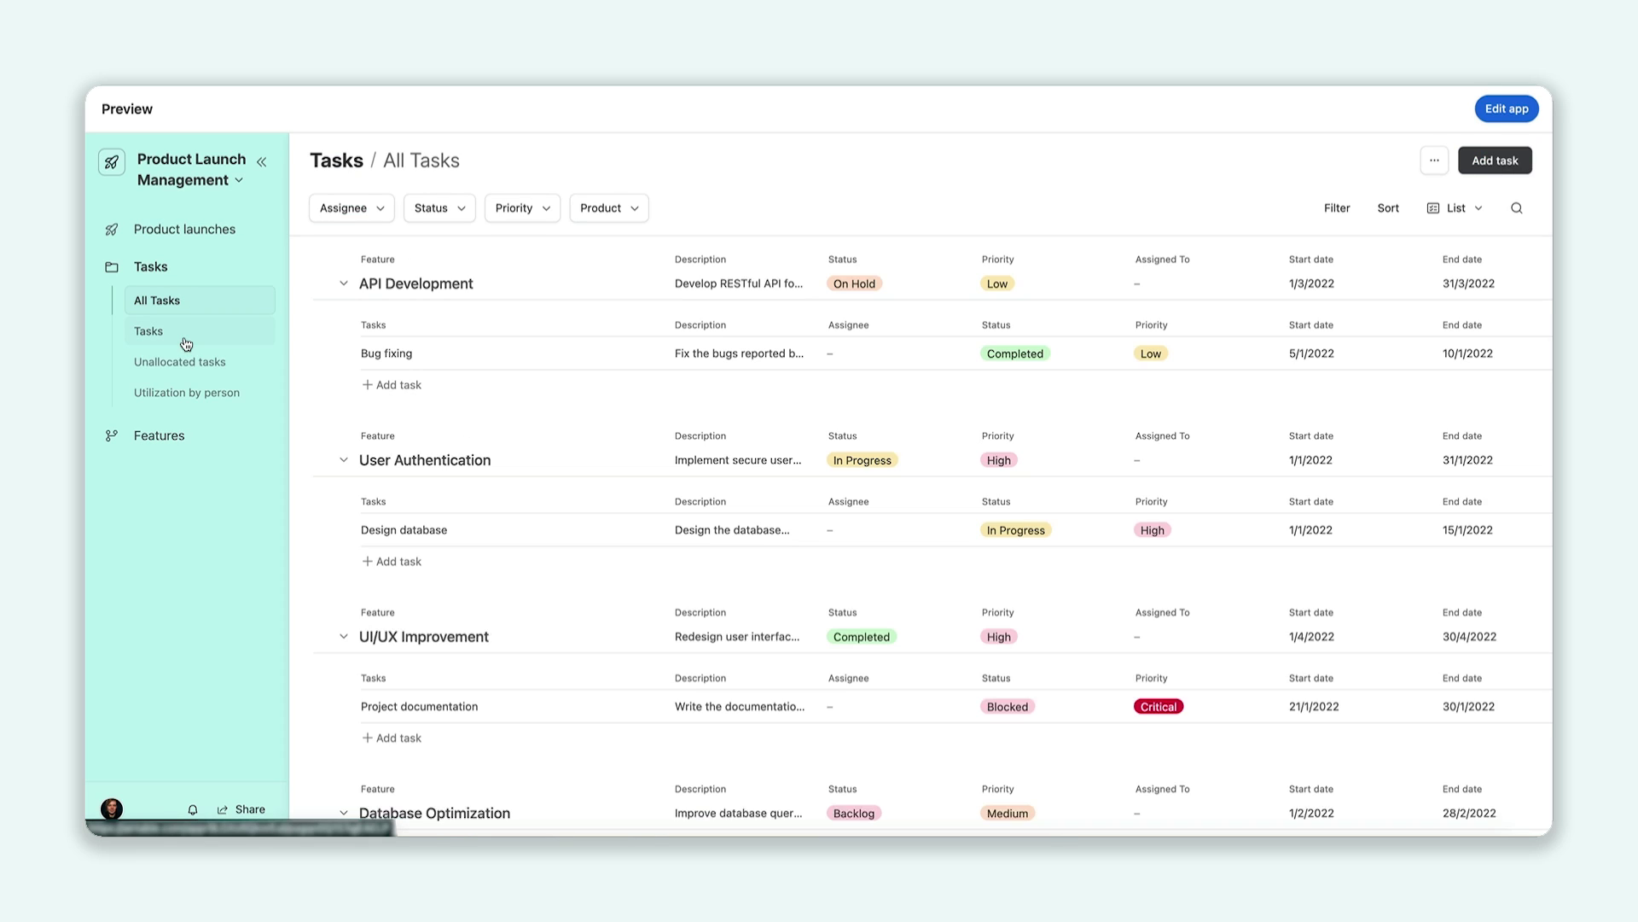
pyautogui.click(193, 364)
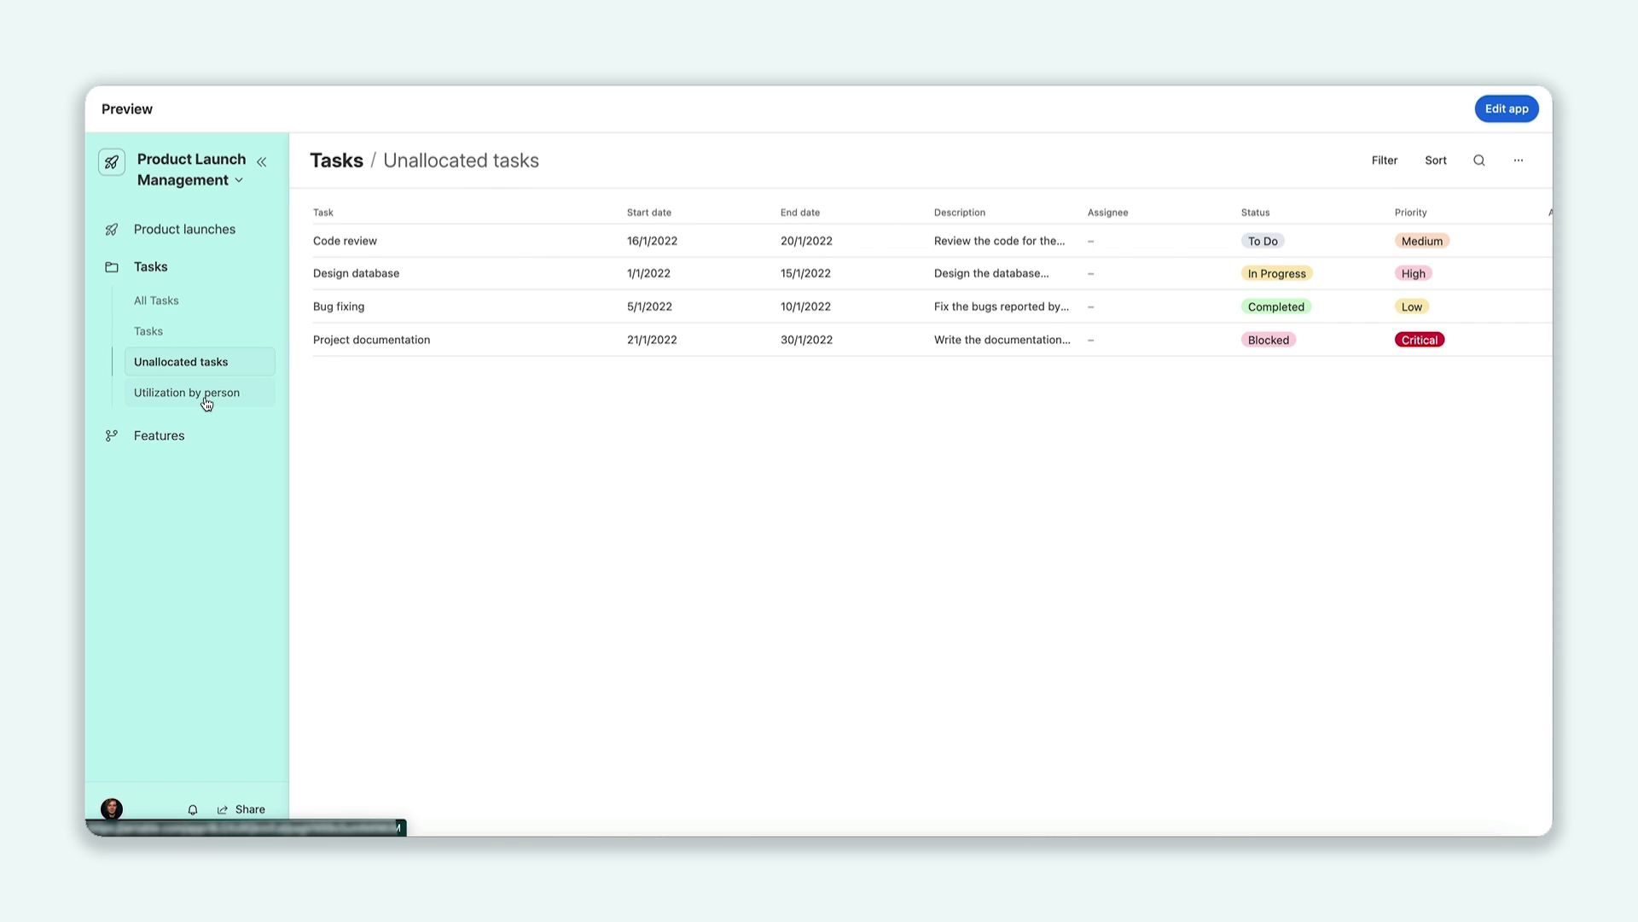
pyautogui.click(207, 401)
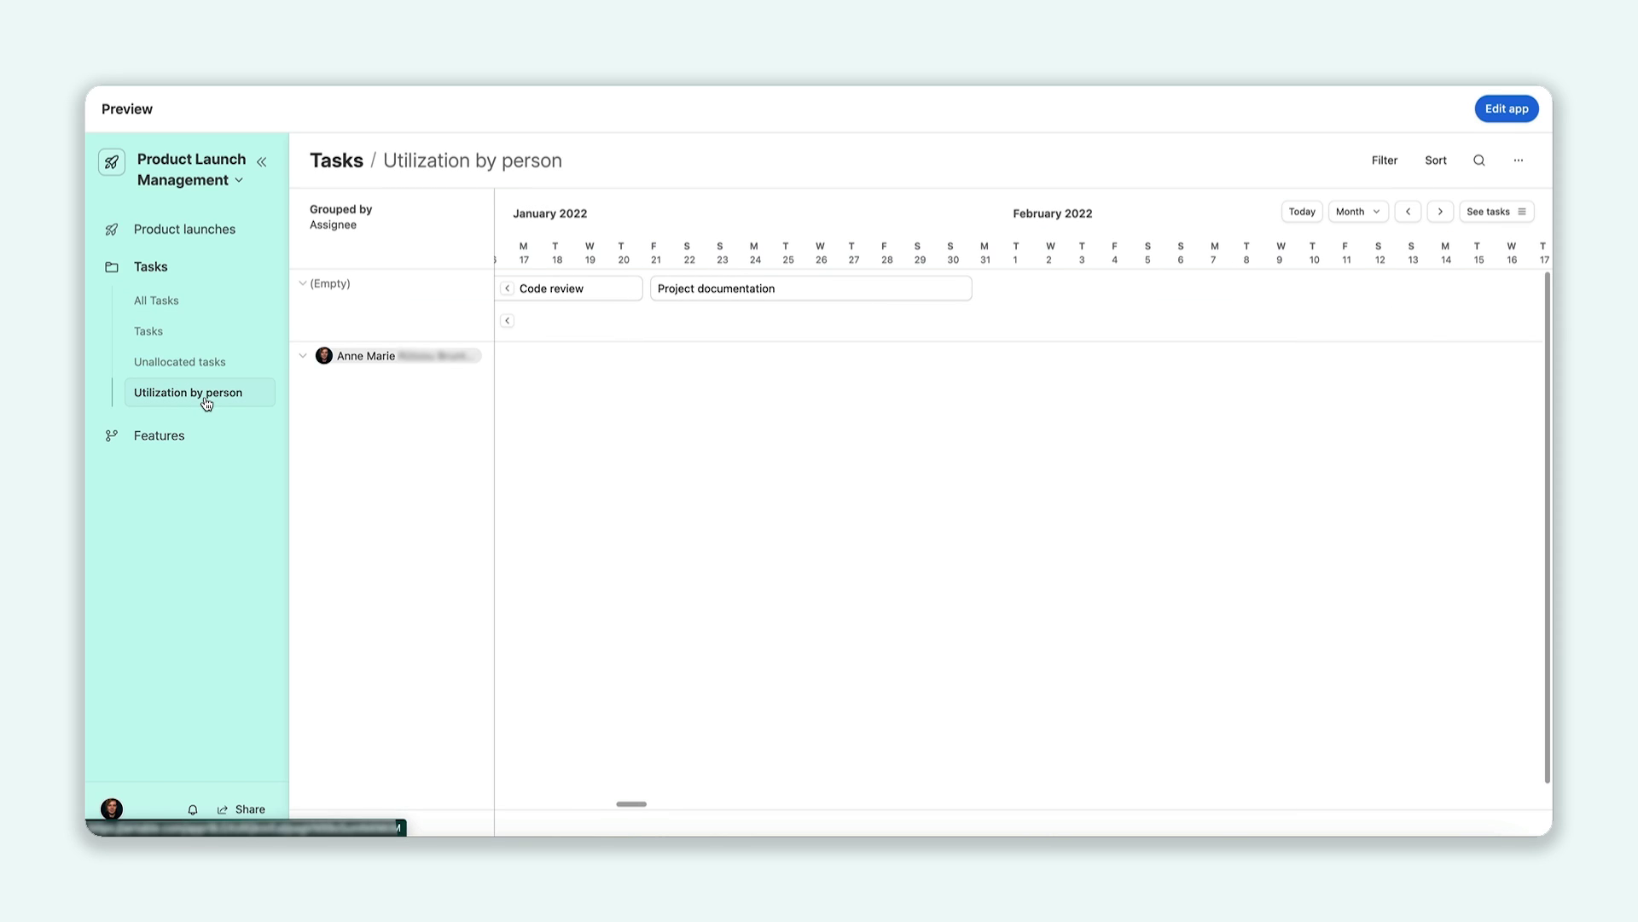
pyautogui.click(191, 339)
pyautogui.click(479, 208)
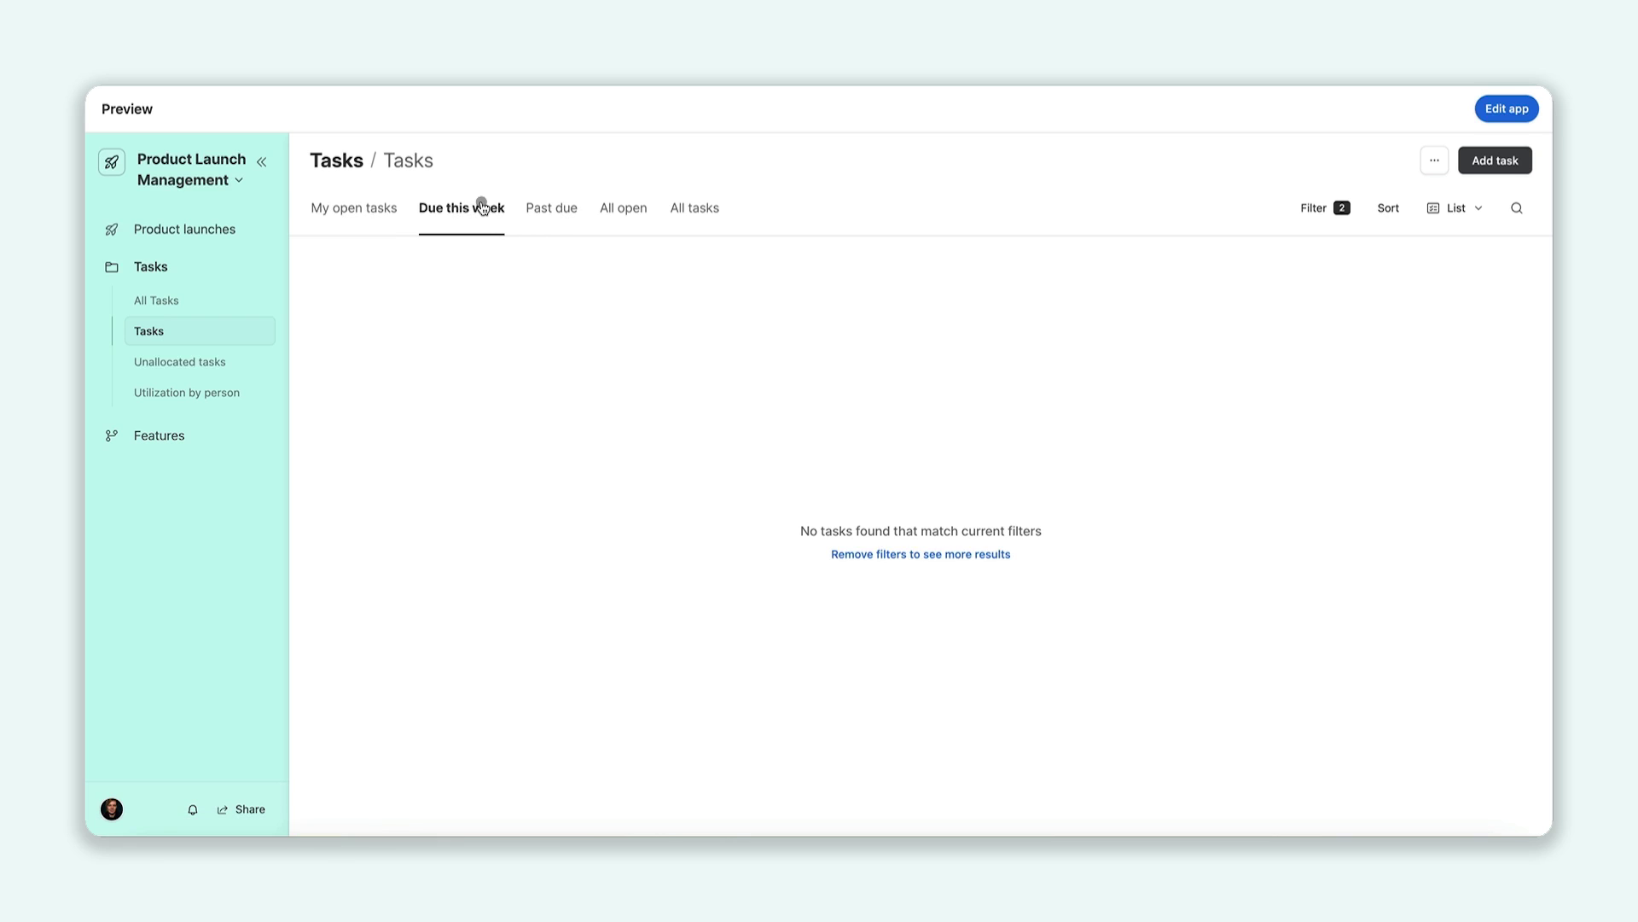
pyautogui.click(567, 208)
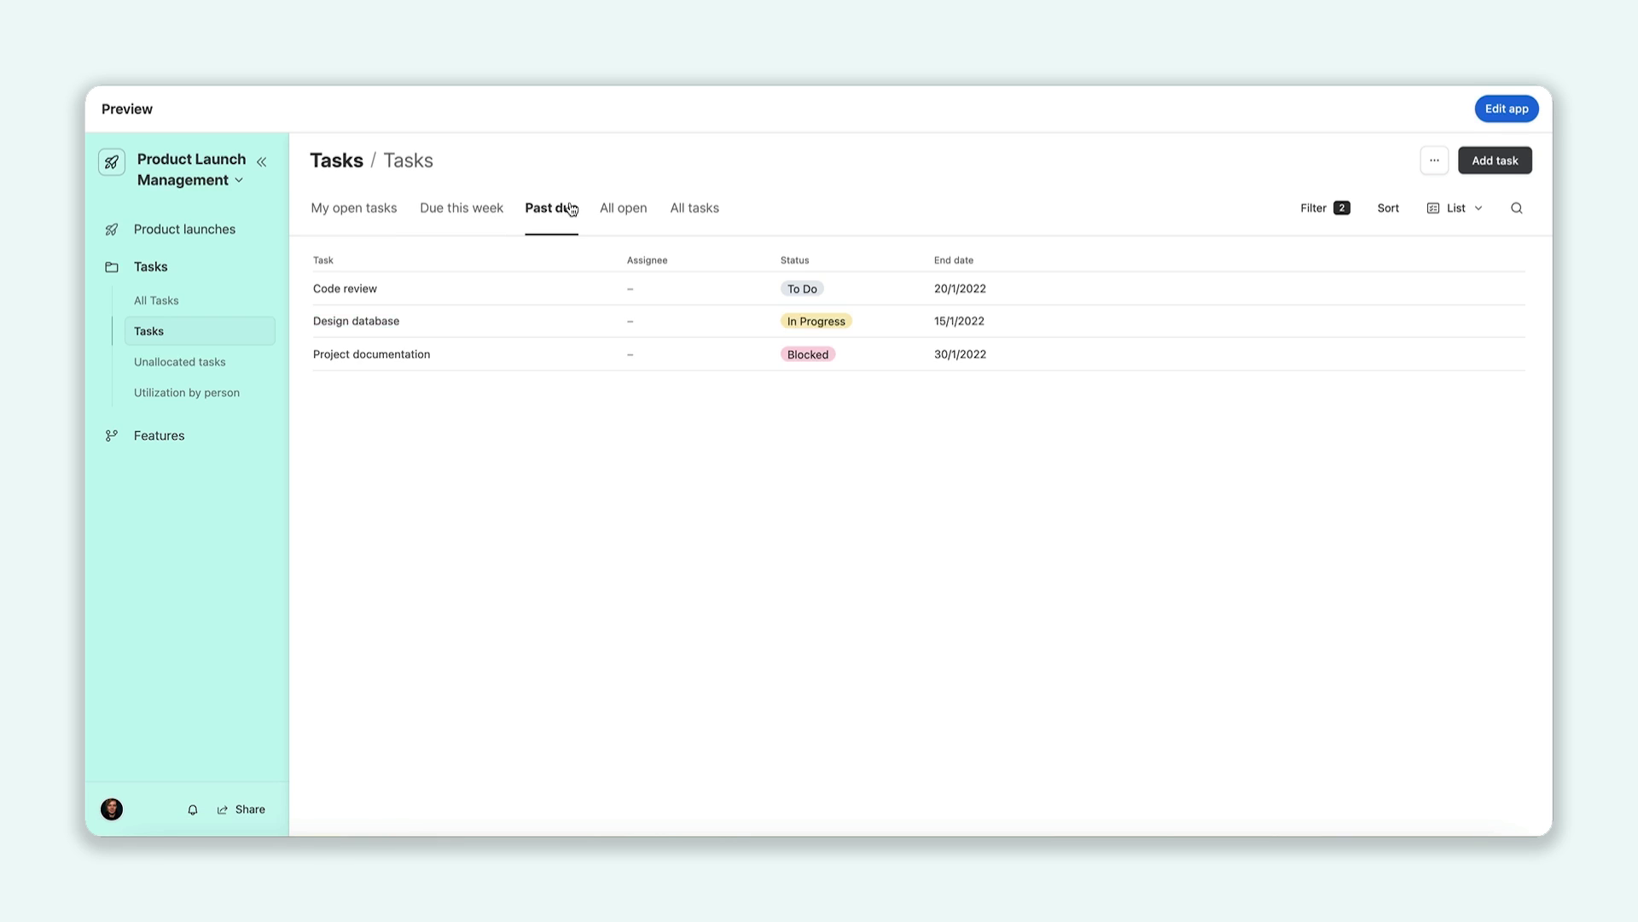
# Browse the Features overview, unallocated, utilization, status update and needs-update pages, then enter edit mode.
pyautogui.click(189, 444)
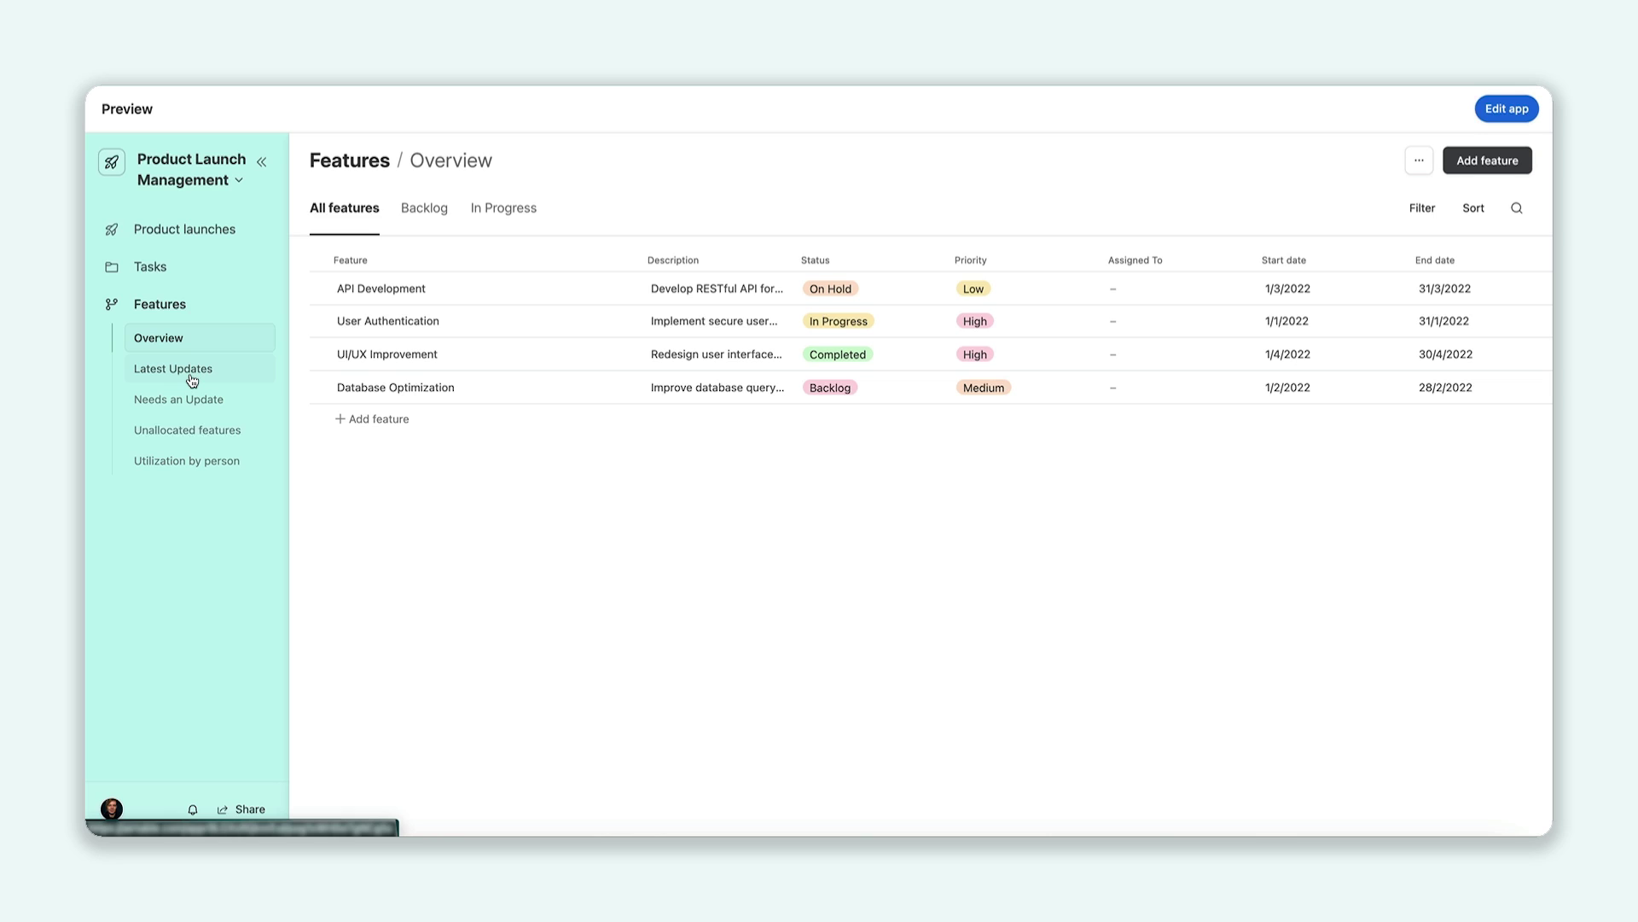
pyautogui.click(203, 431)
pyautogui.click(204, 471)
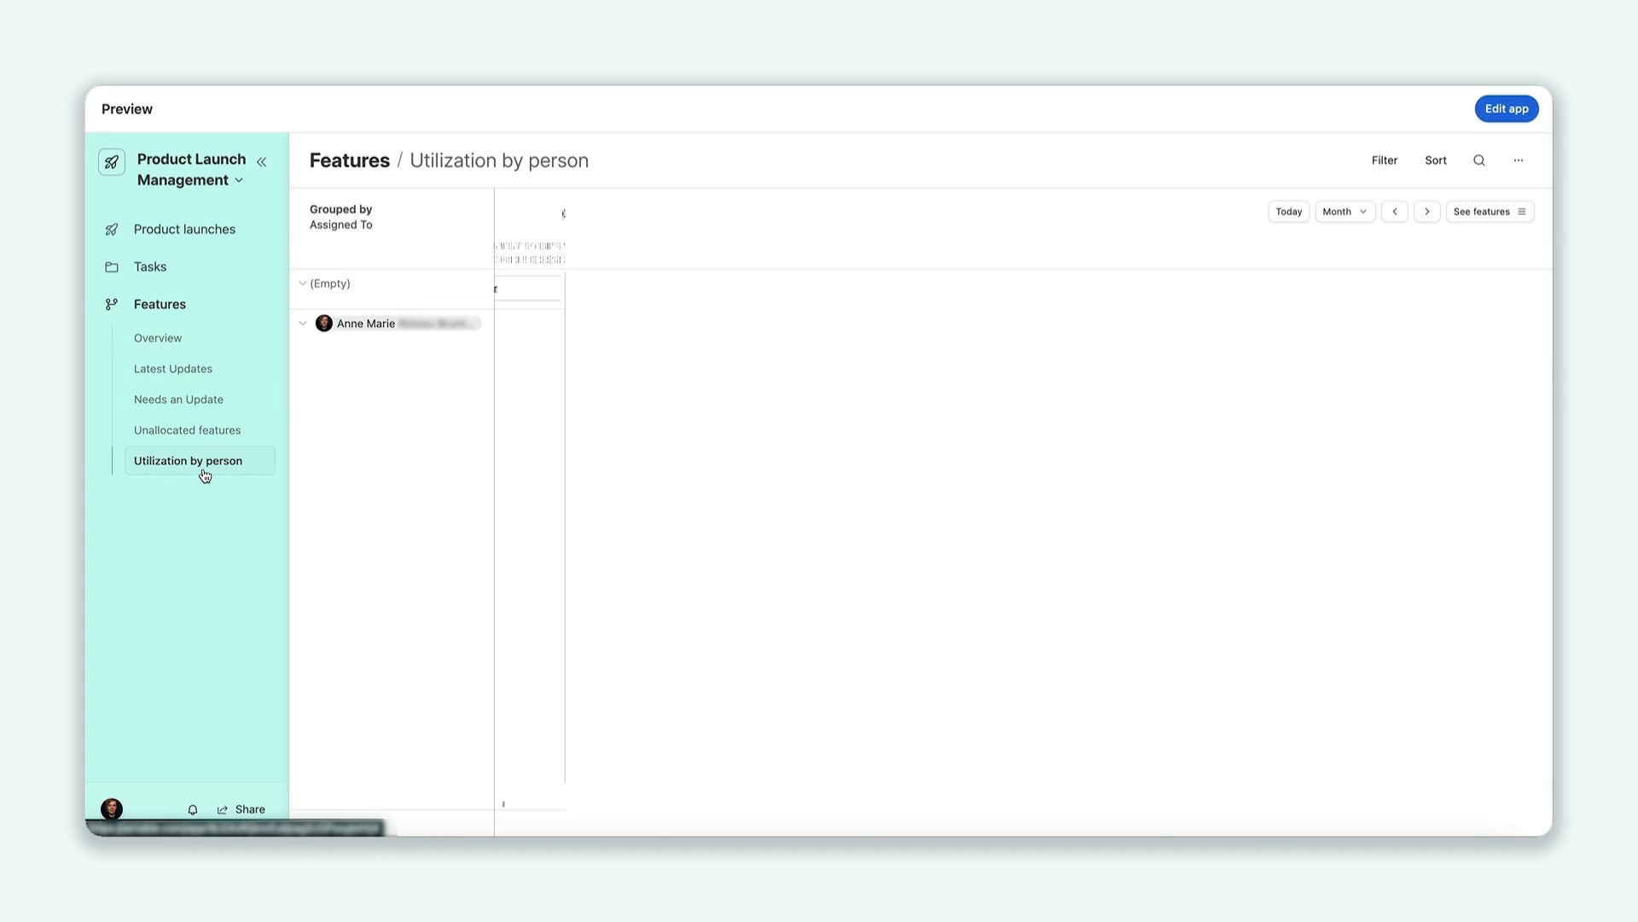
pyautogui.click(189, 367)
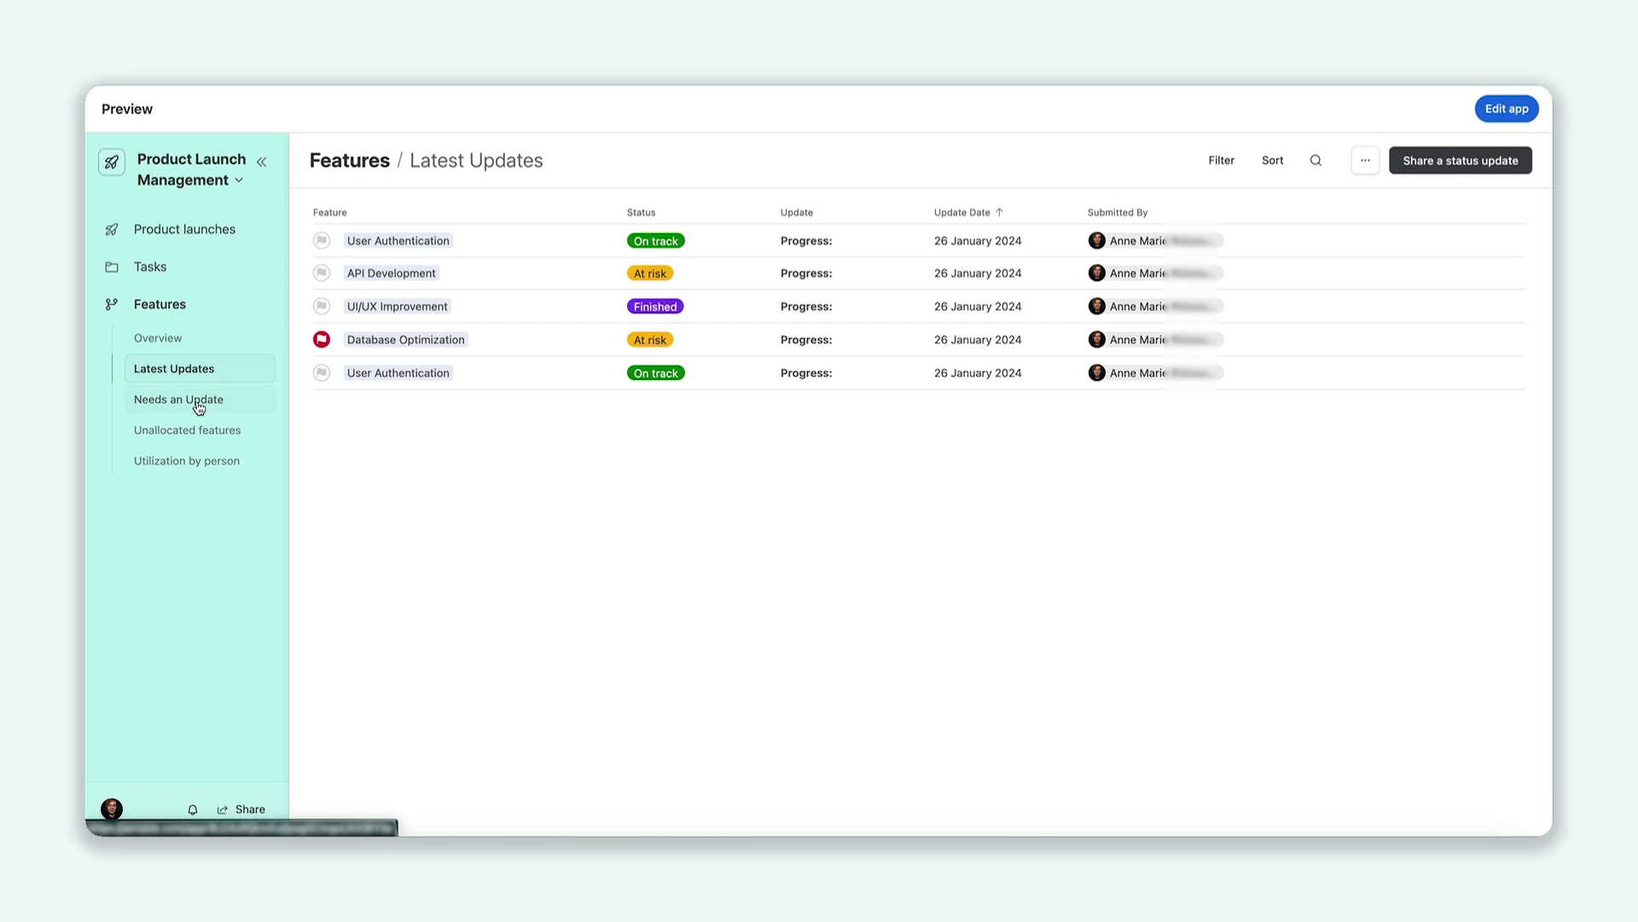
pyautogui.click(199, 401)
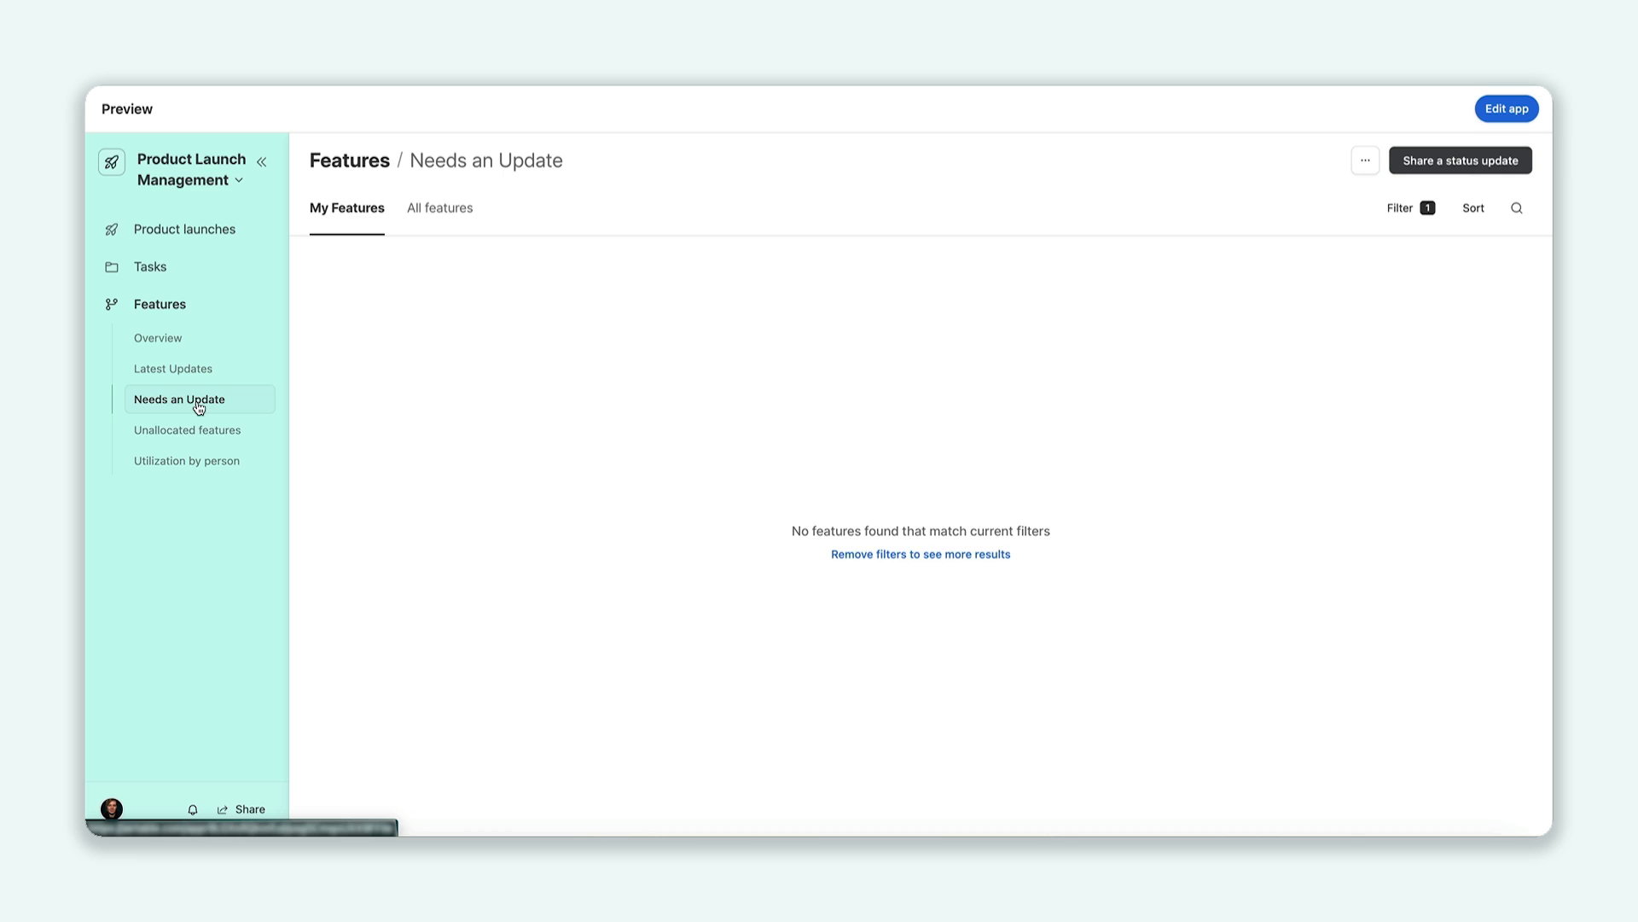
pyautogui.click(1502, 110)
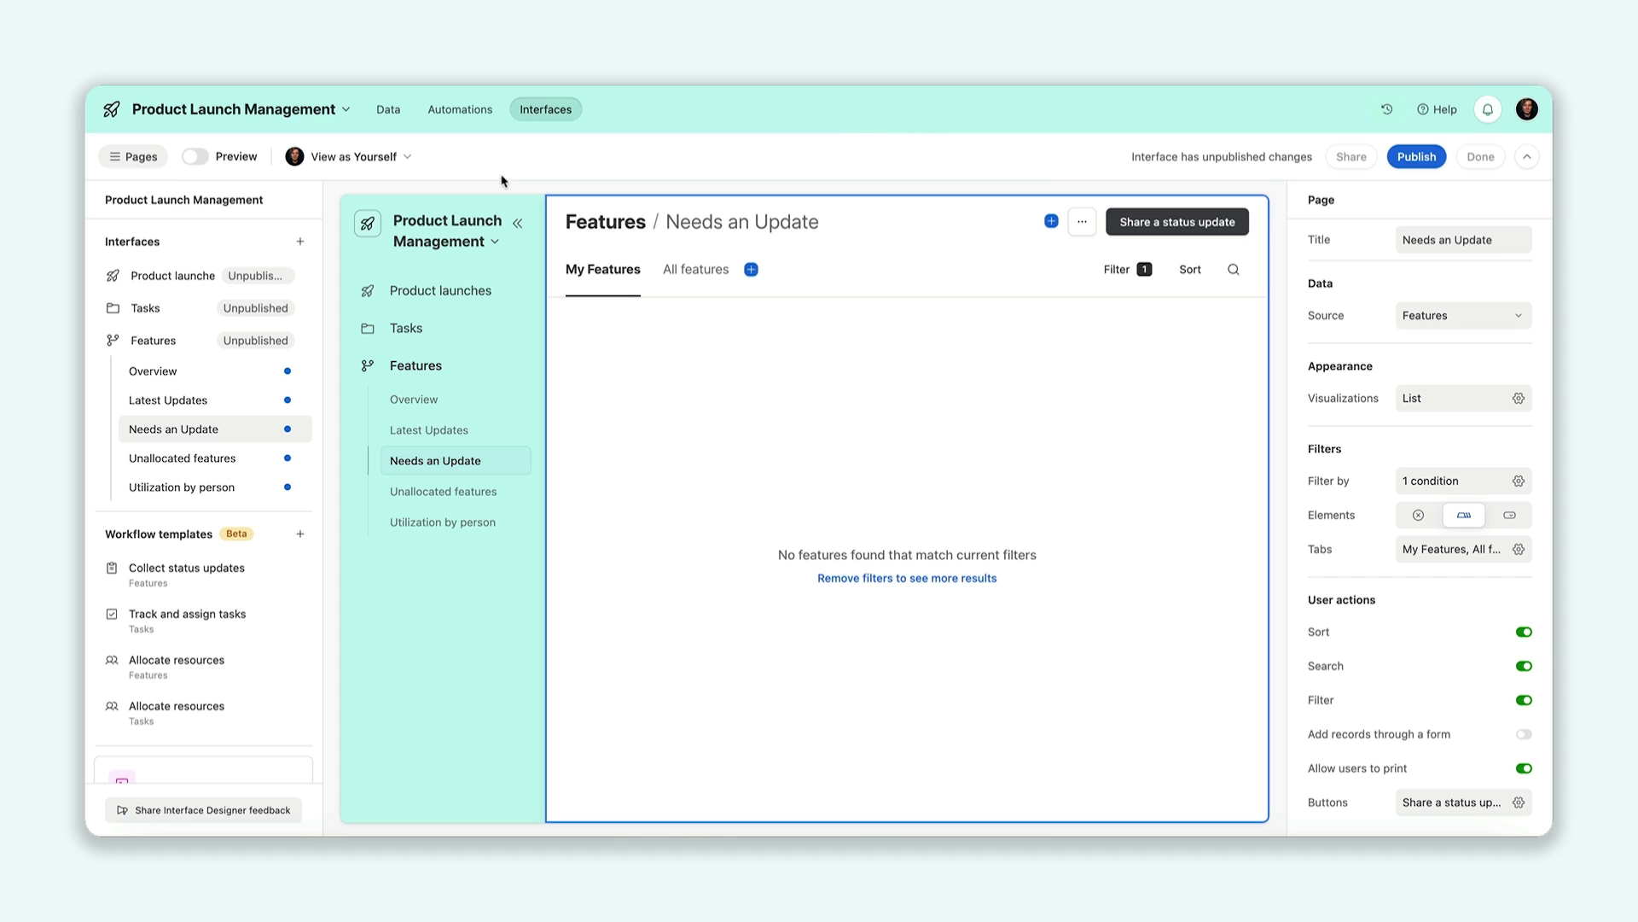
# Turn on Edit records inline and Add/delete records inline for the Tasks Utilization by person timeline.
pyautogui.click(165, 315)
pyautogui.click(192, 426)
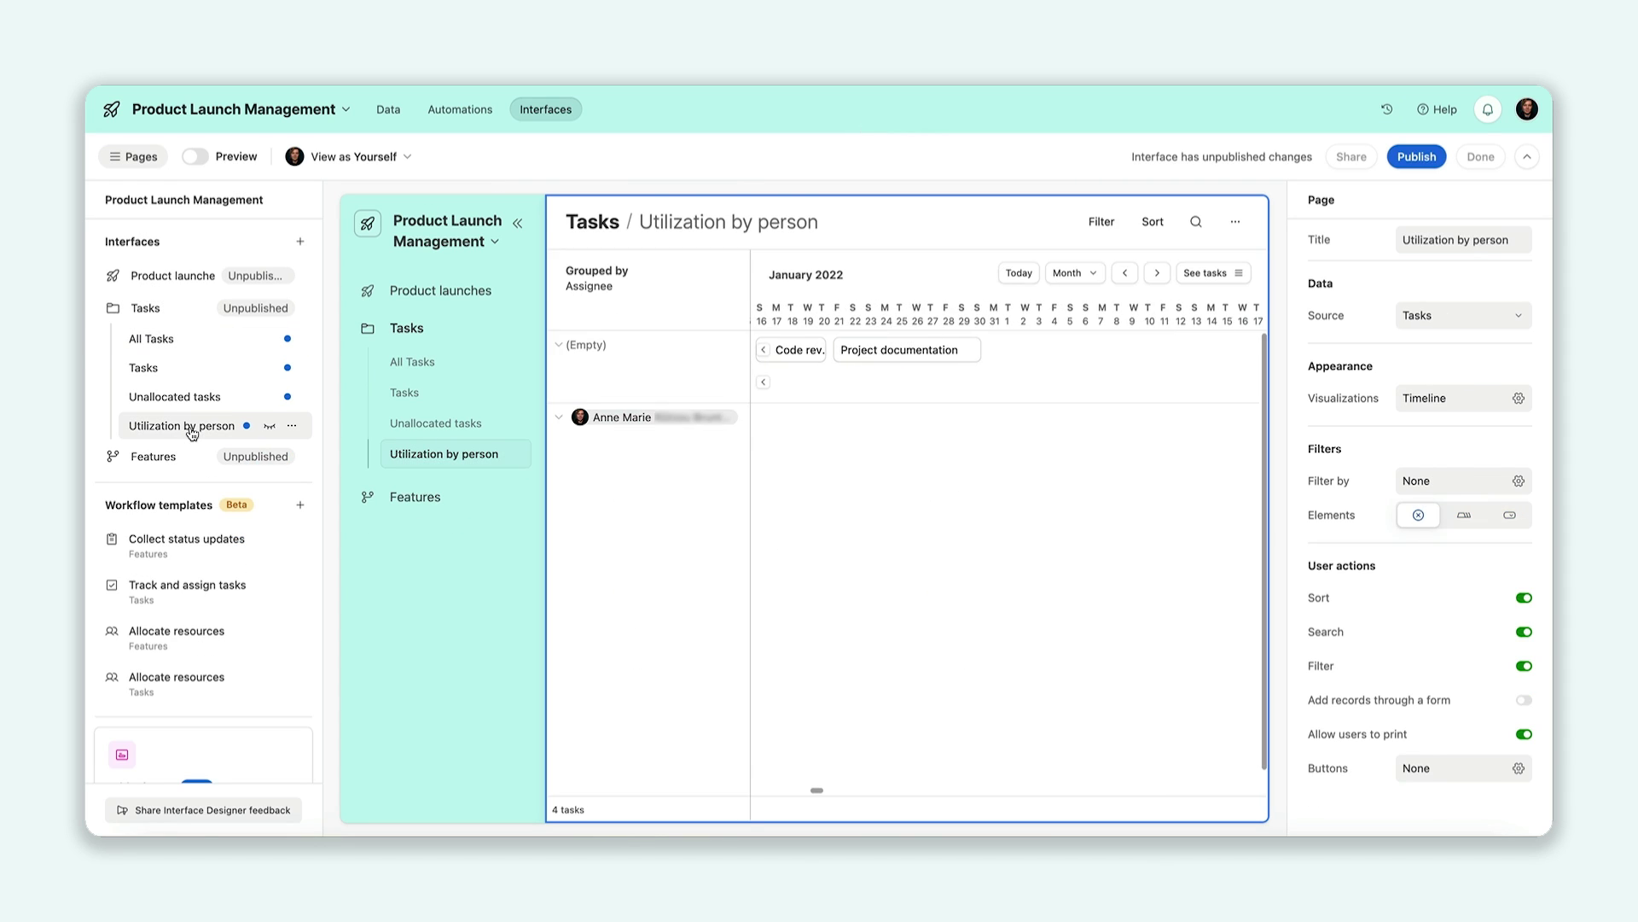
pyautogui.click(990, 490)
pyautogui.scroll(-3, 1376, 637)
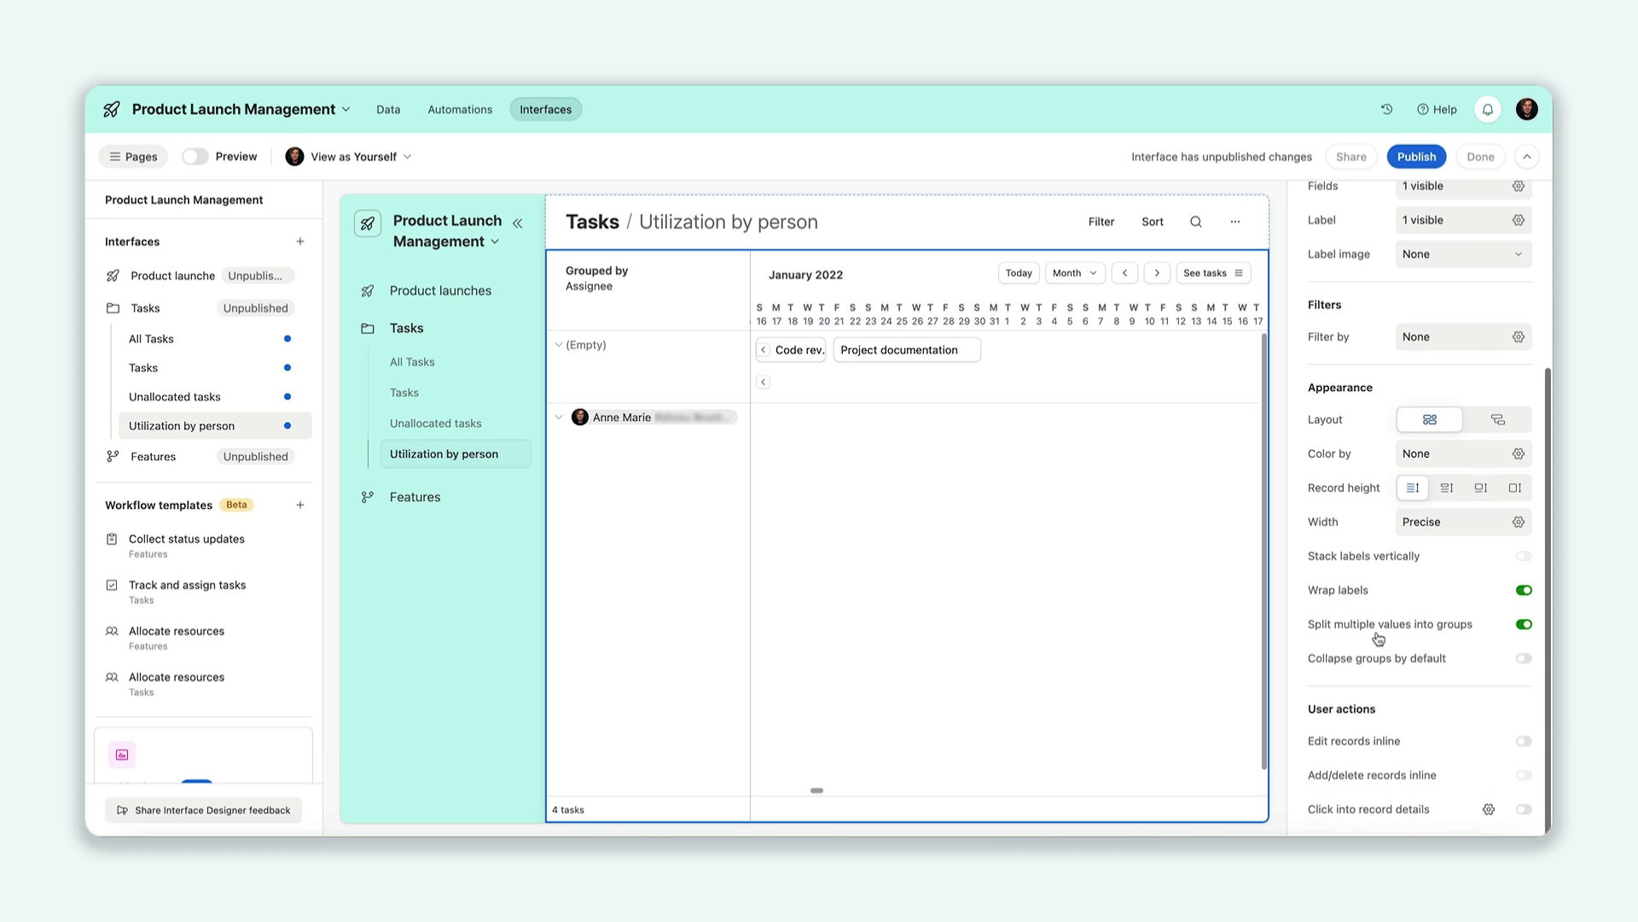
pyautogui.click(1525, 741)
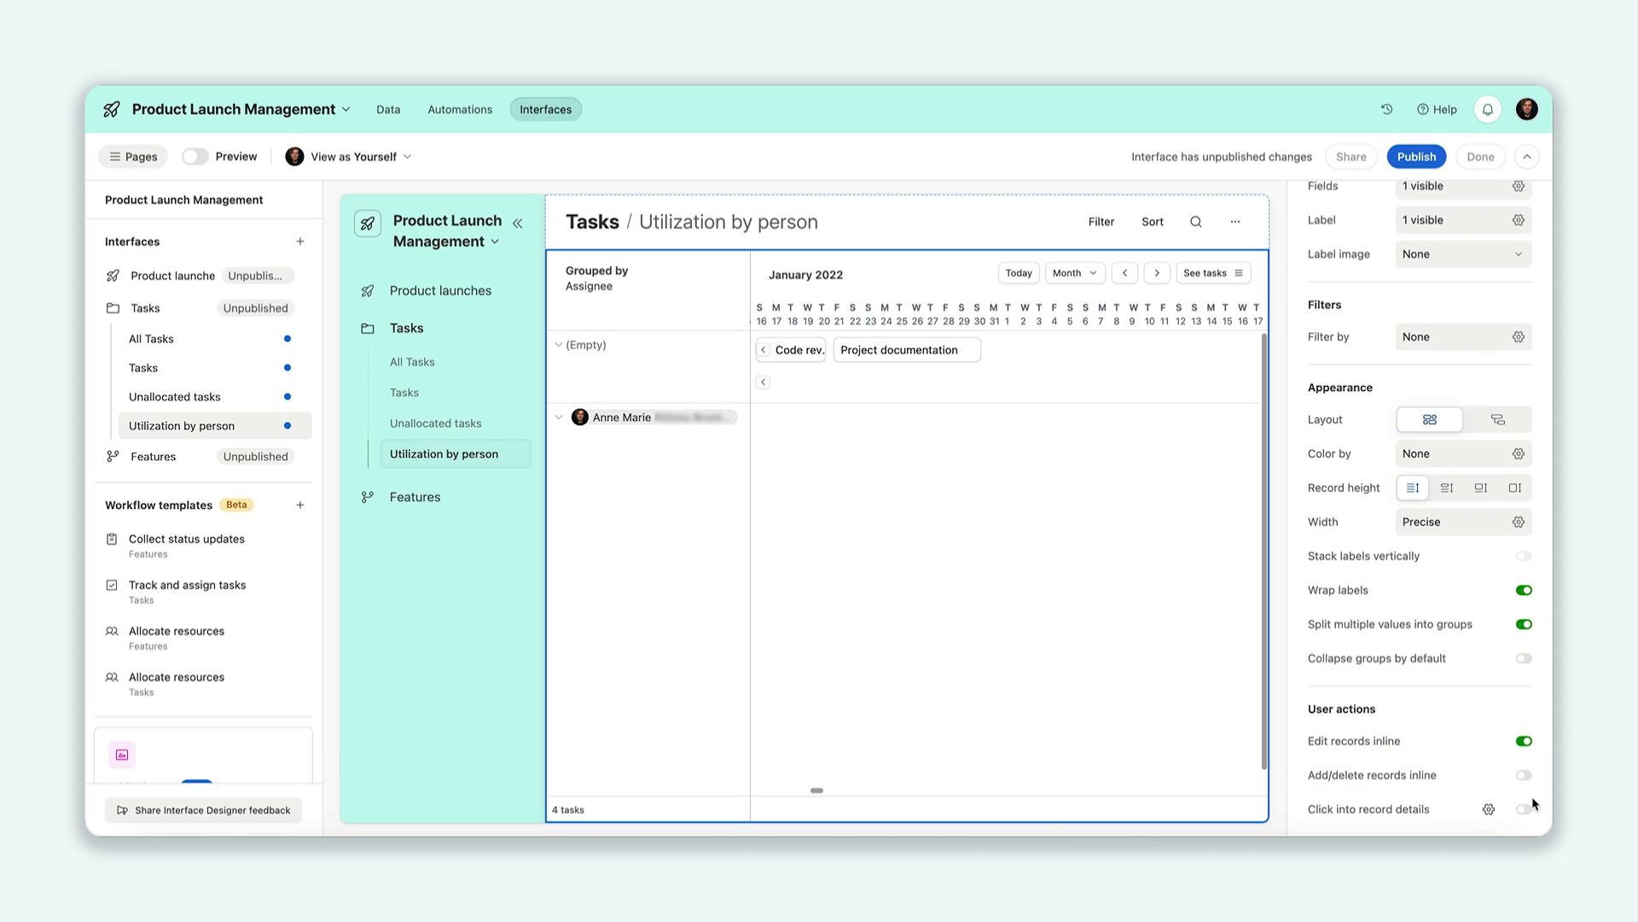
pyautogui.click(1526, 777)
# Publish the Tasks interface without sharing it yet.
pyautogui.click(1412, 157)
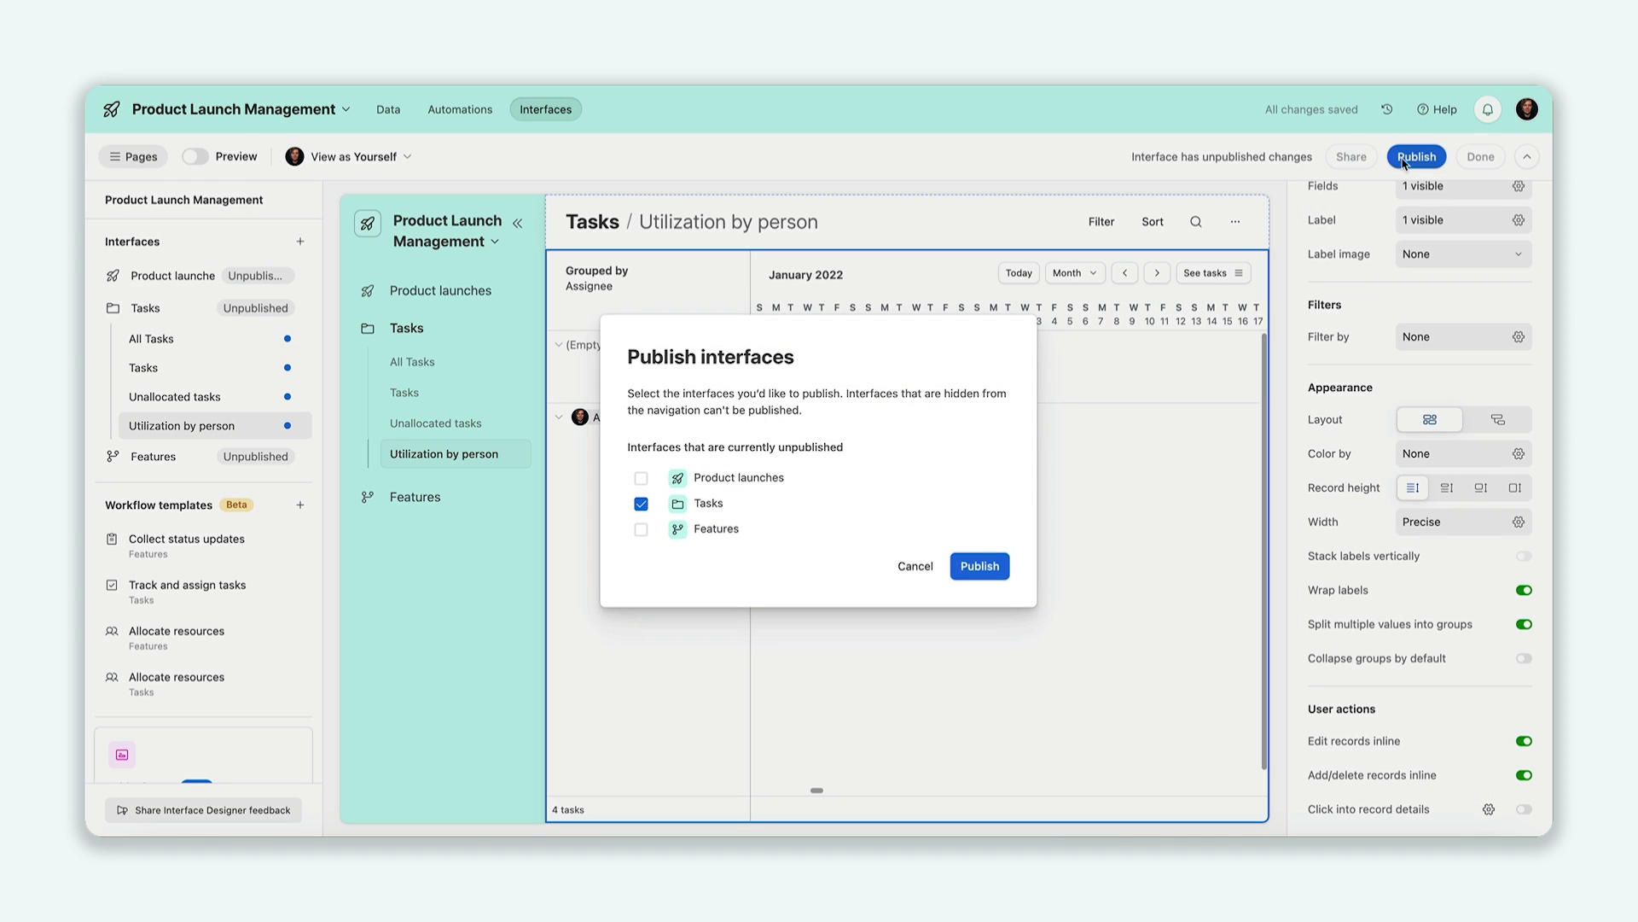
pyautogui.click(990, 572)
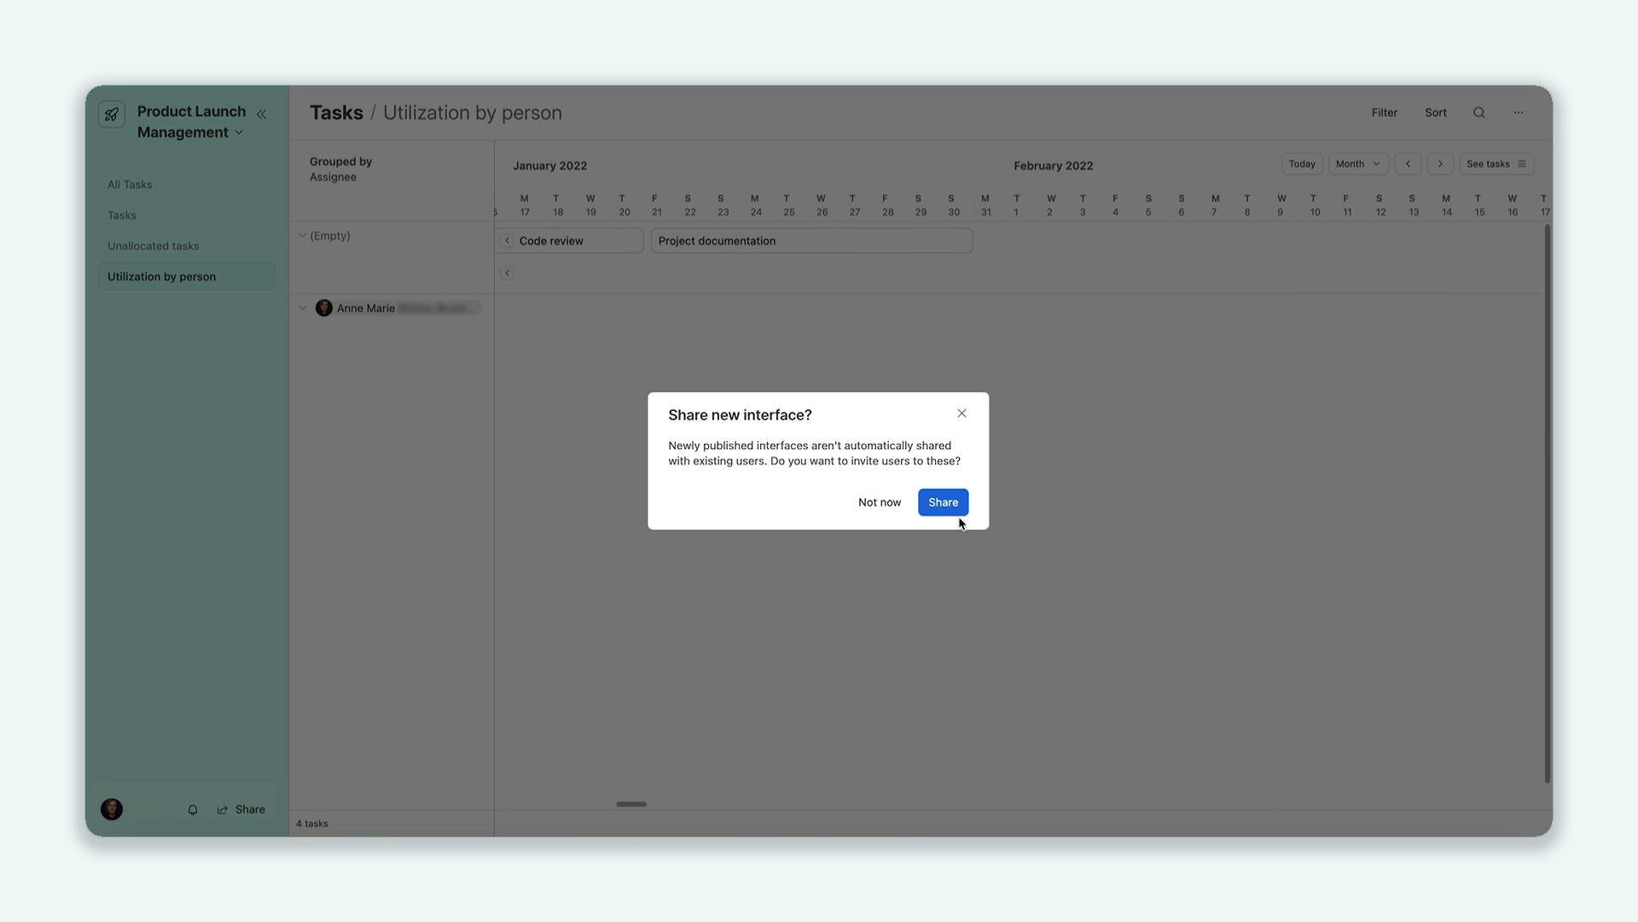
pyautogui.click(879, 500)
# Drag Code review and Project documentation into the team member's row, then view the app's data.
pyautogui.moveTo(585, 245); pyautogui.dragTo(587, 313)
pyautogui.moveTo(876, 254); pyautogui.dragTo(853, 323)
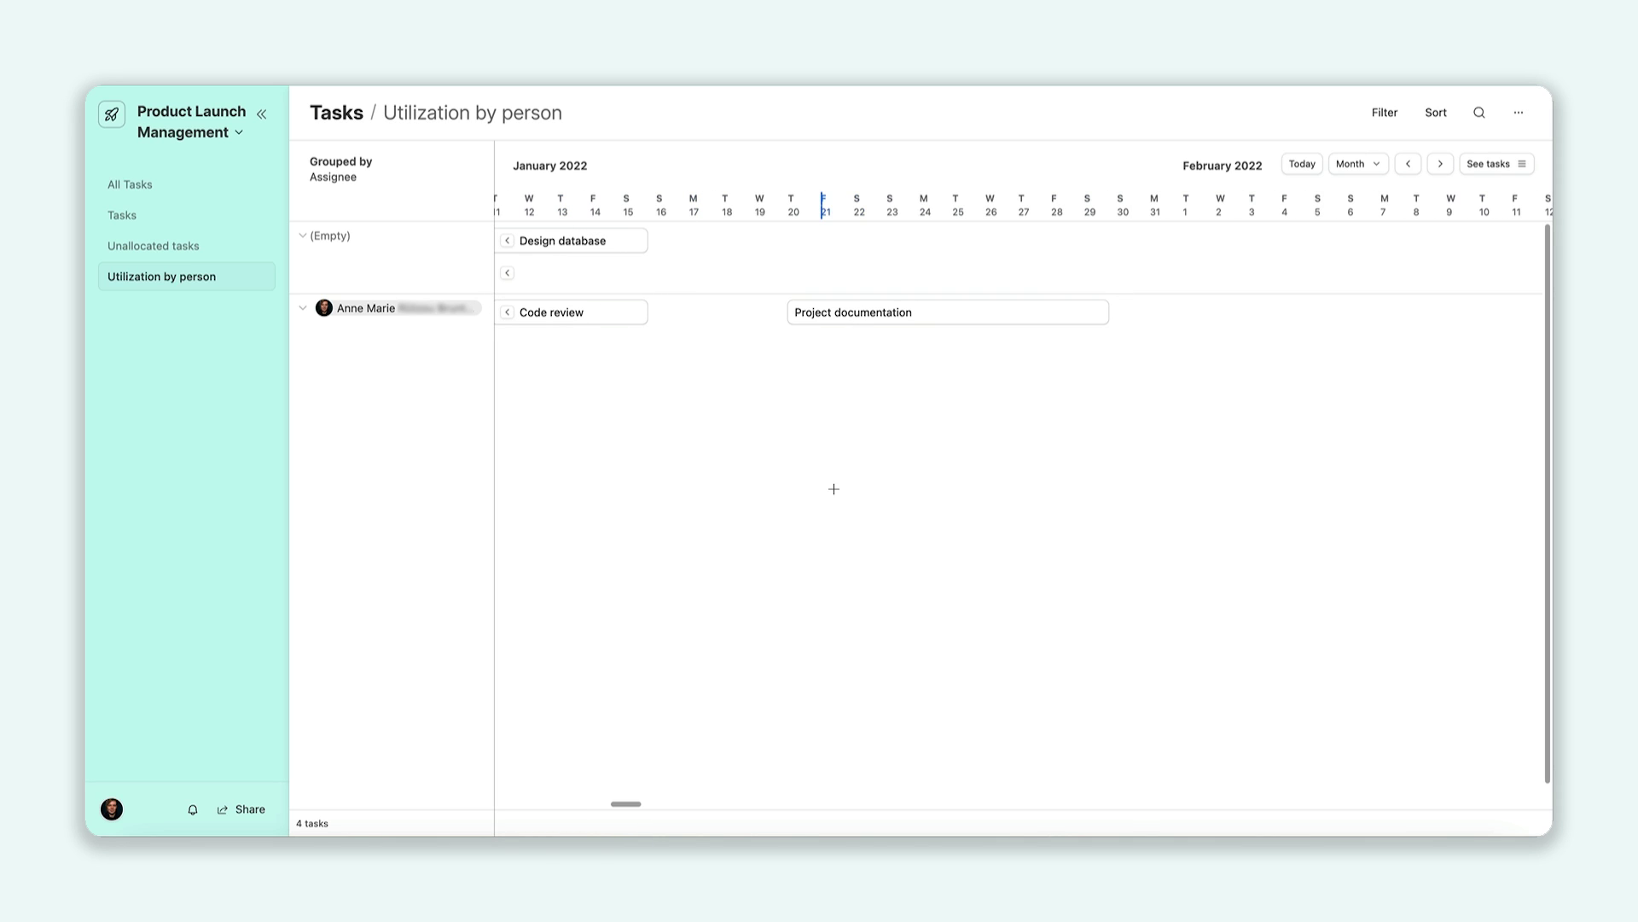
pyautogui.click(240, 134)
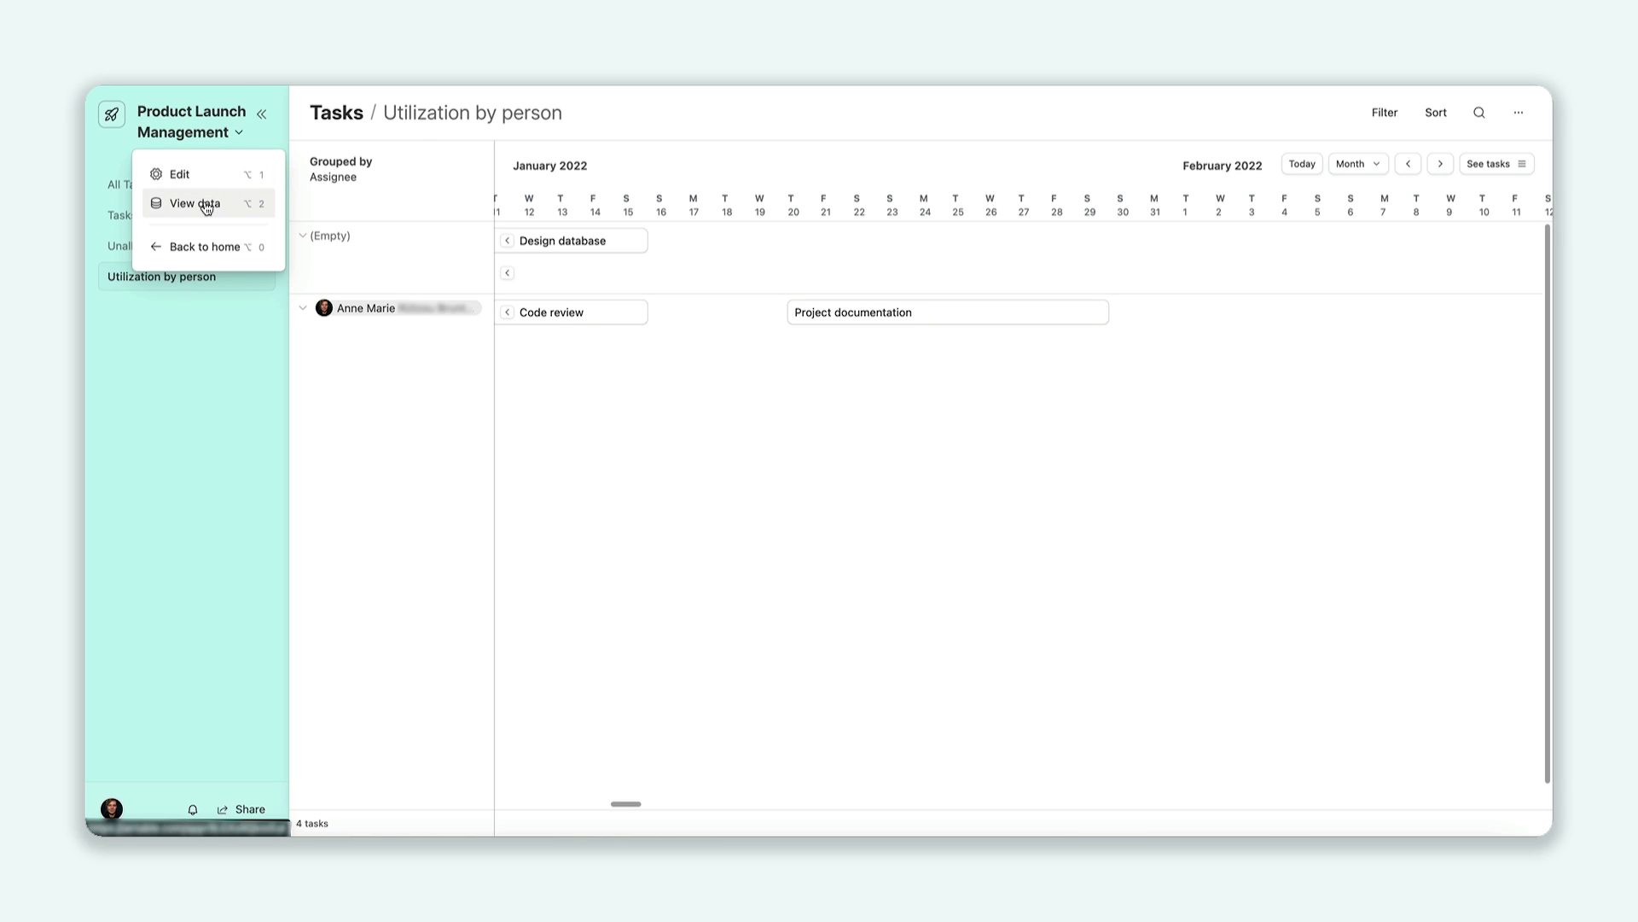
pyautogui.click(207, 206)
# From the Product Launches table menu, import data from another Airtable base.
pyautogui.click(210, 147)
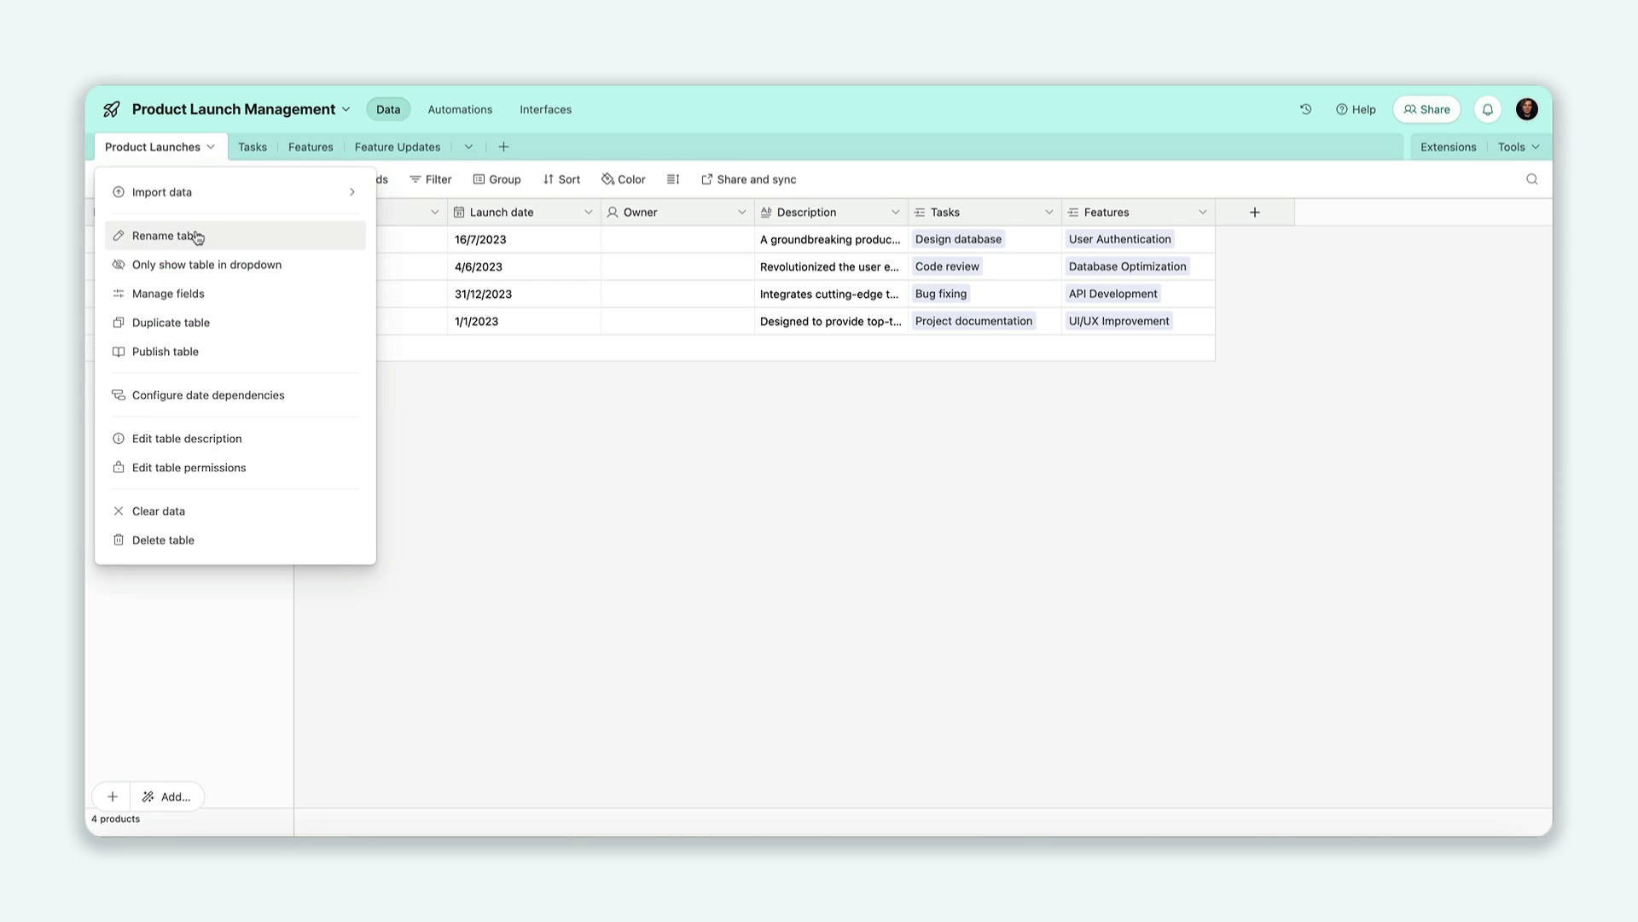
pyautogui.moveTo(219, 191)
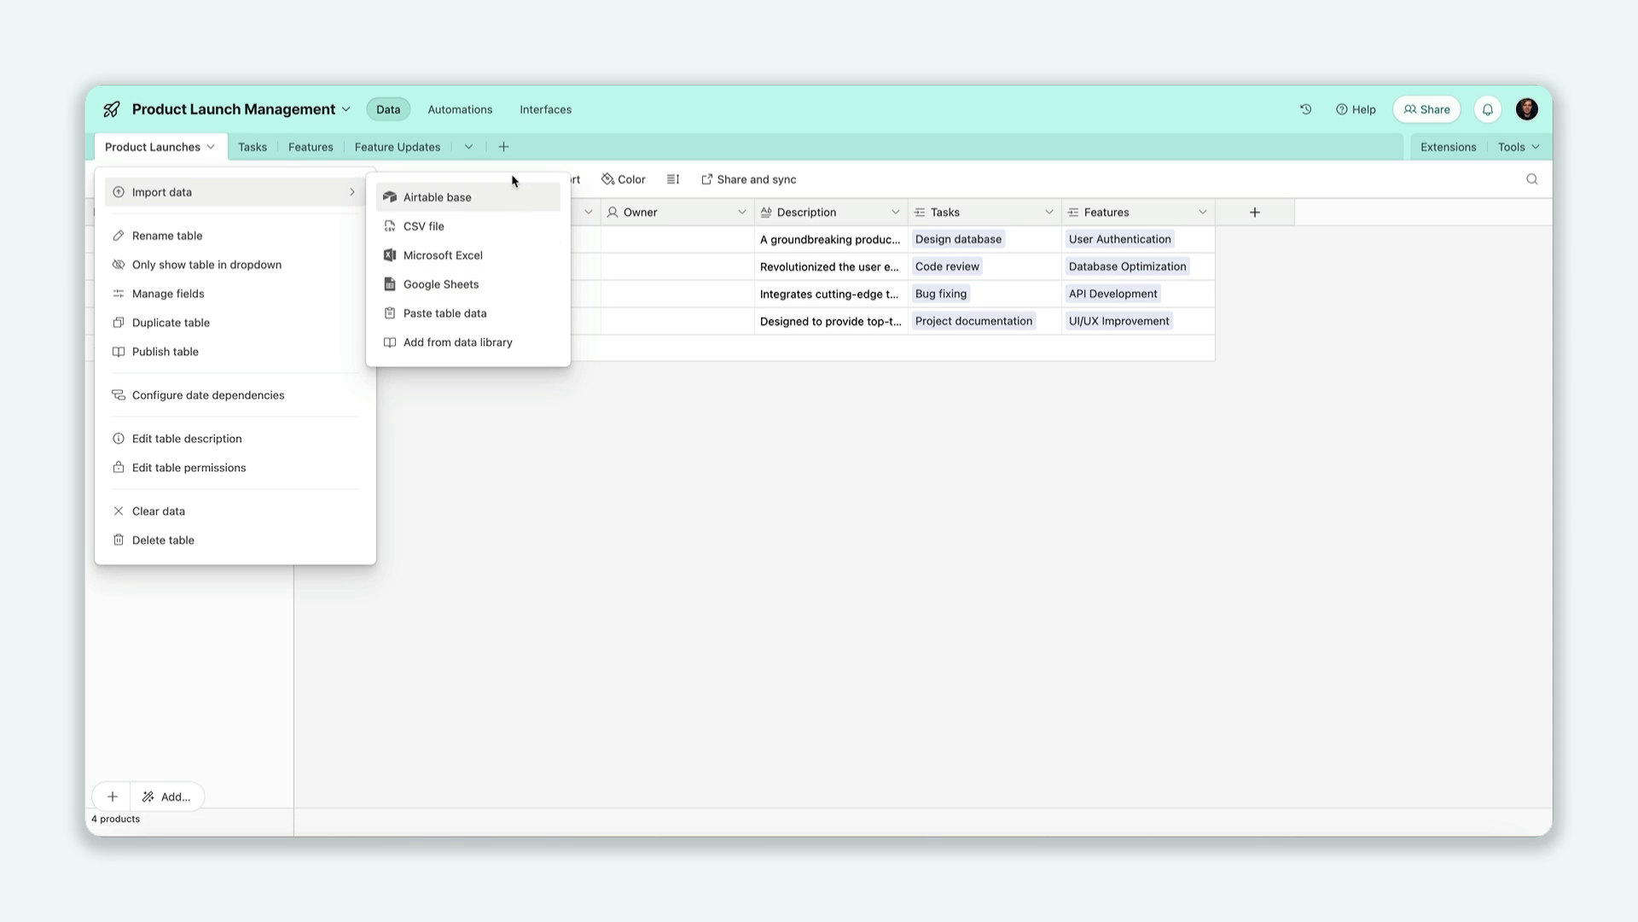
pyautogui.click(509, 197)
# Sync from the Development base's Product Launches table, 2024 Launches view.
pyautogui.click(935, 560)
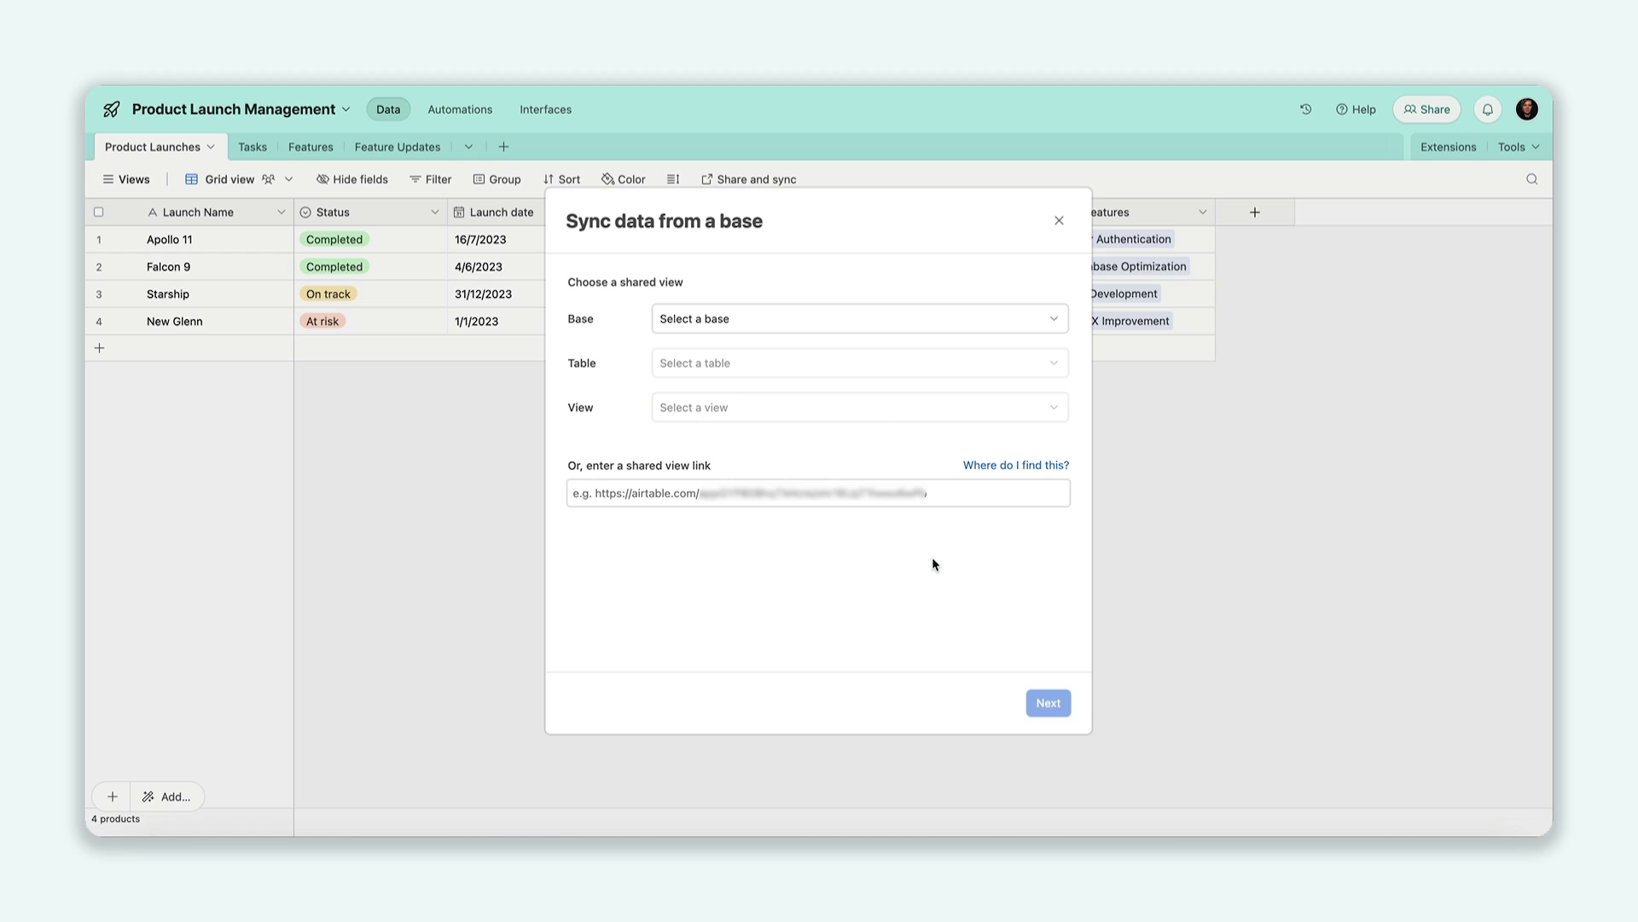
pyautogui.click(783, 323)
pyautogui.click(736, 353)
pyautogui.click(731, 363)
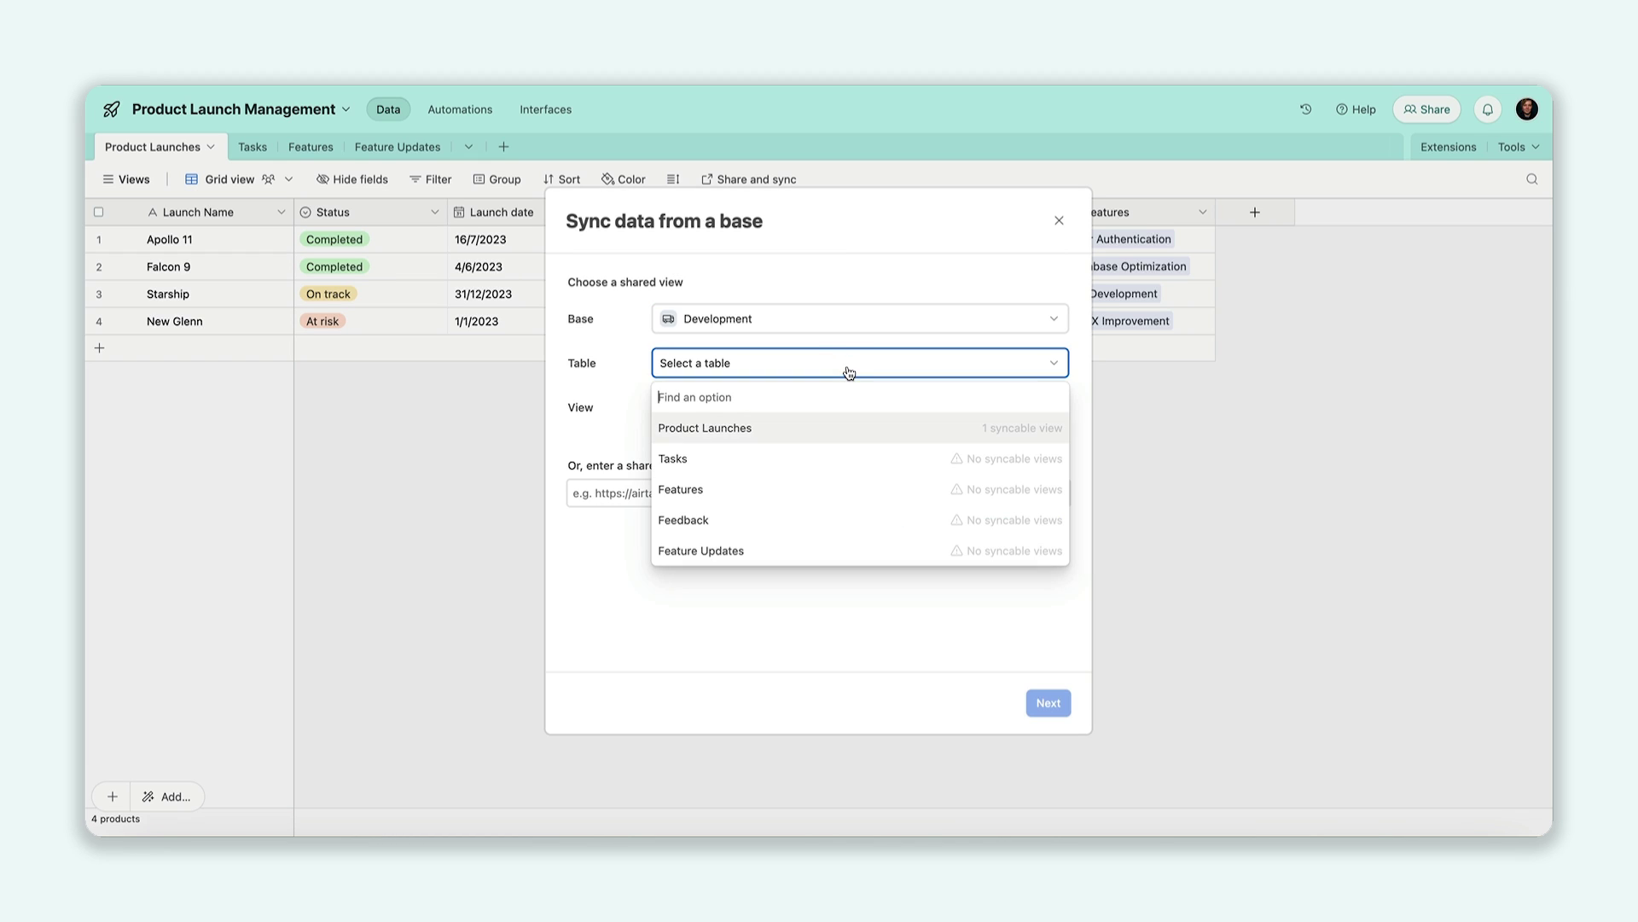
pyautogui.click(811, 428)
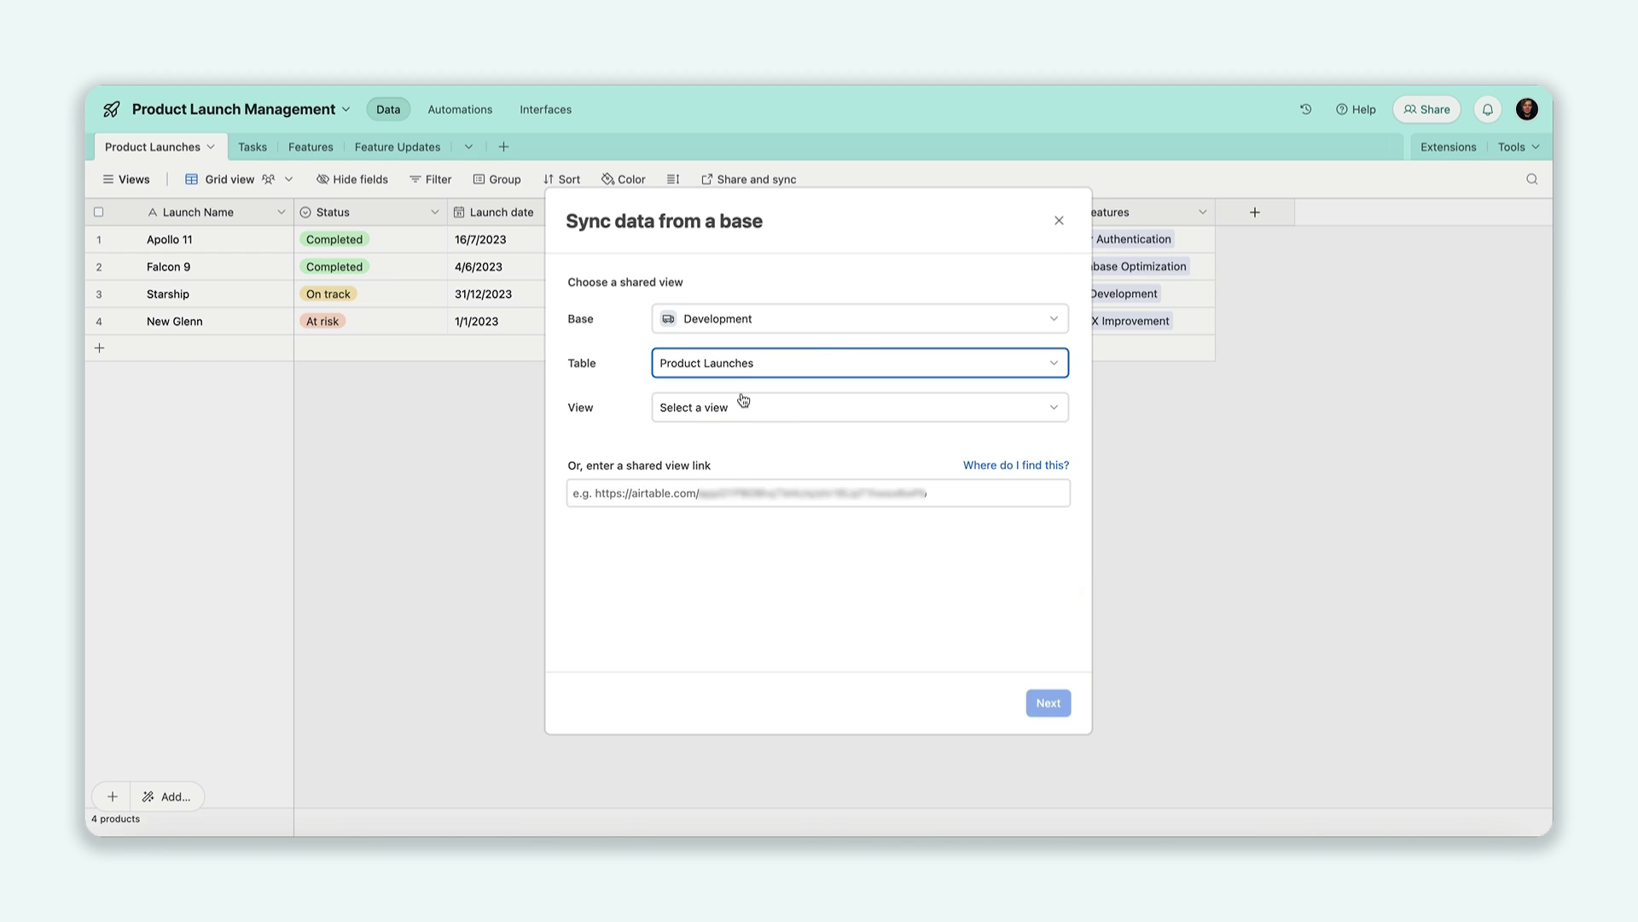
pyautogui.click(751, 409)
pyautogui.click(753, 474)
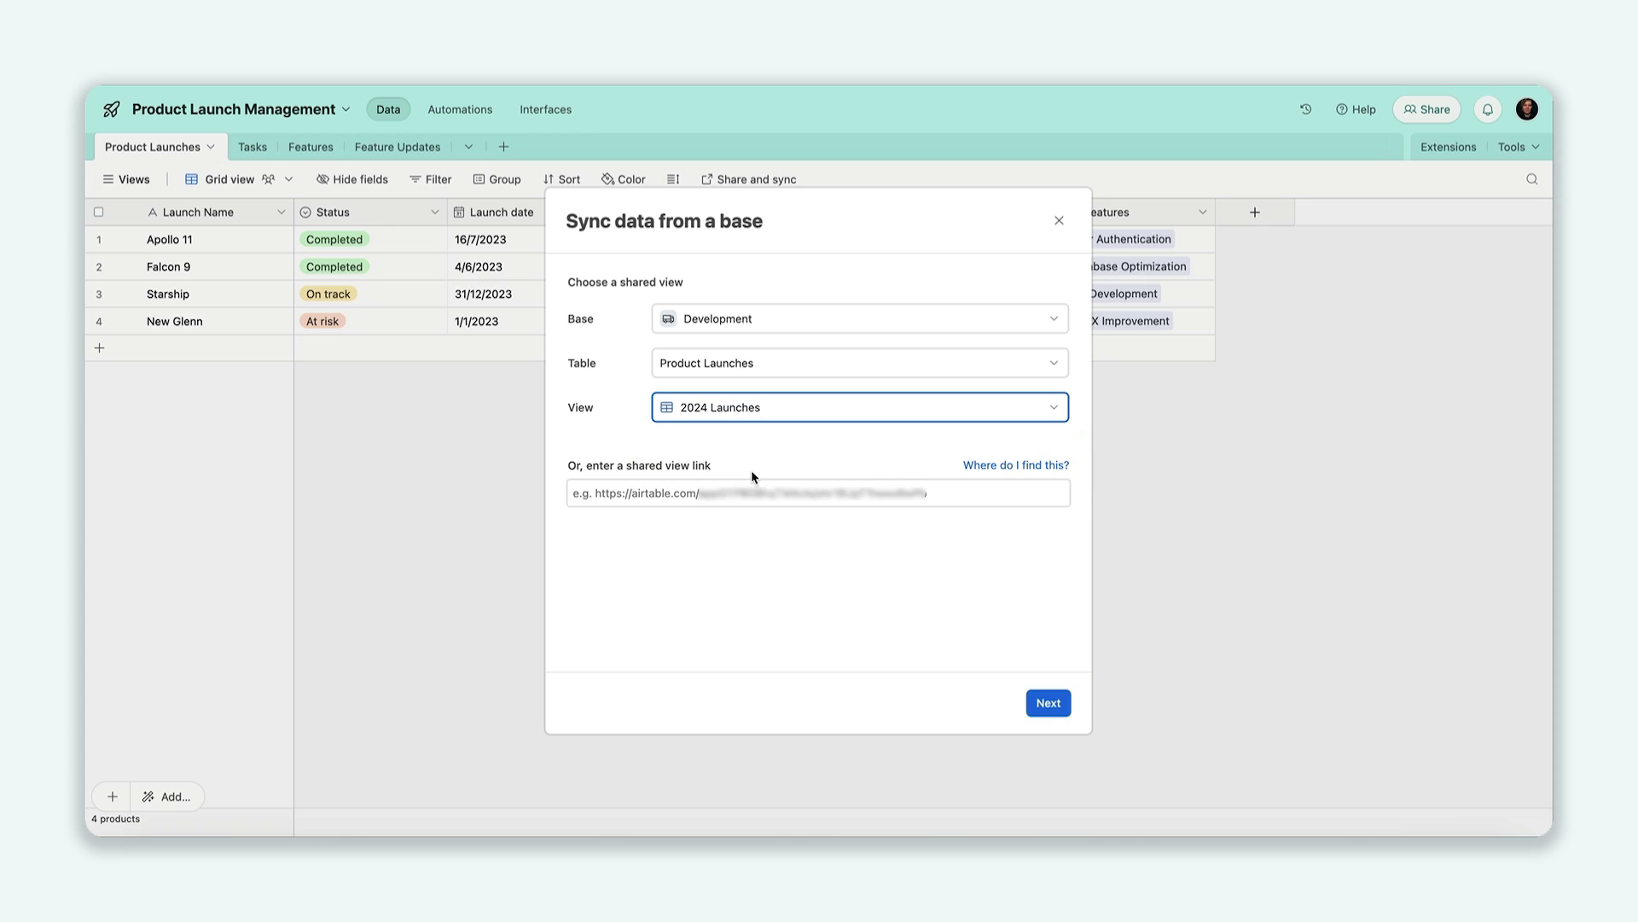
pyautogui.click(1048, 703)
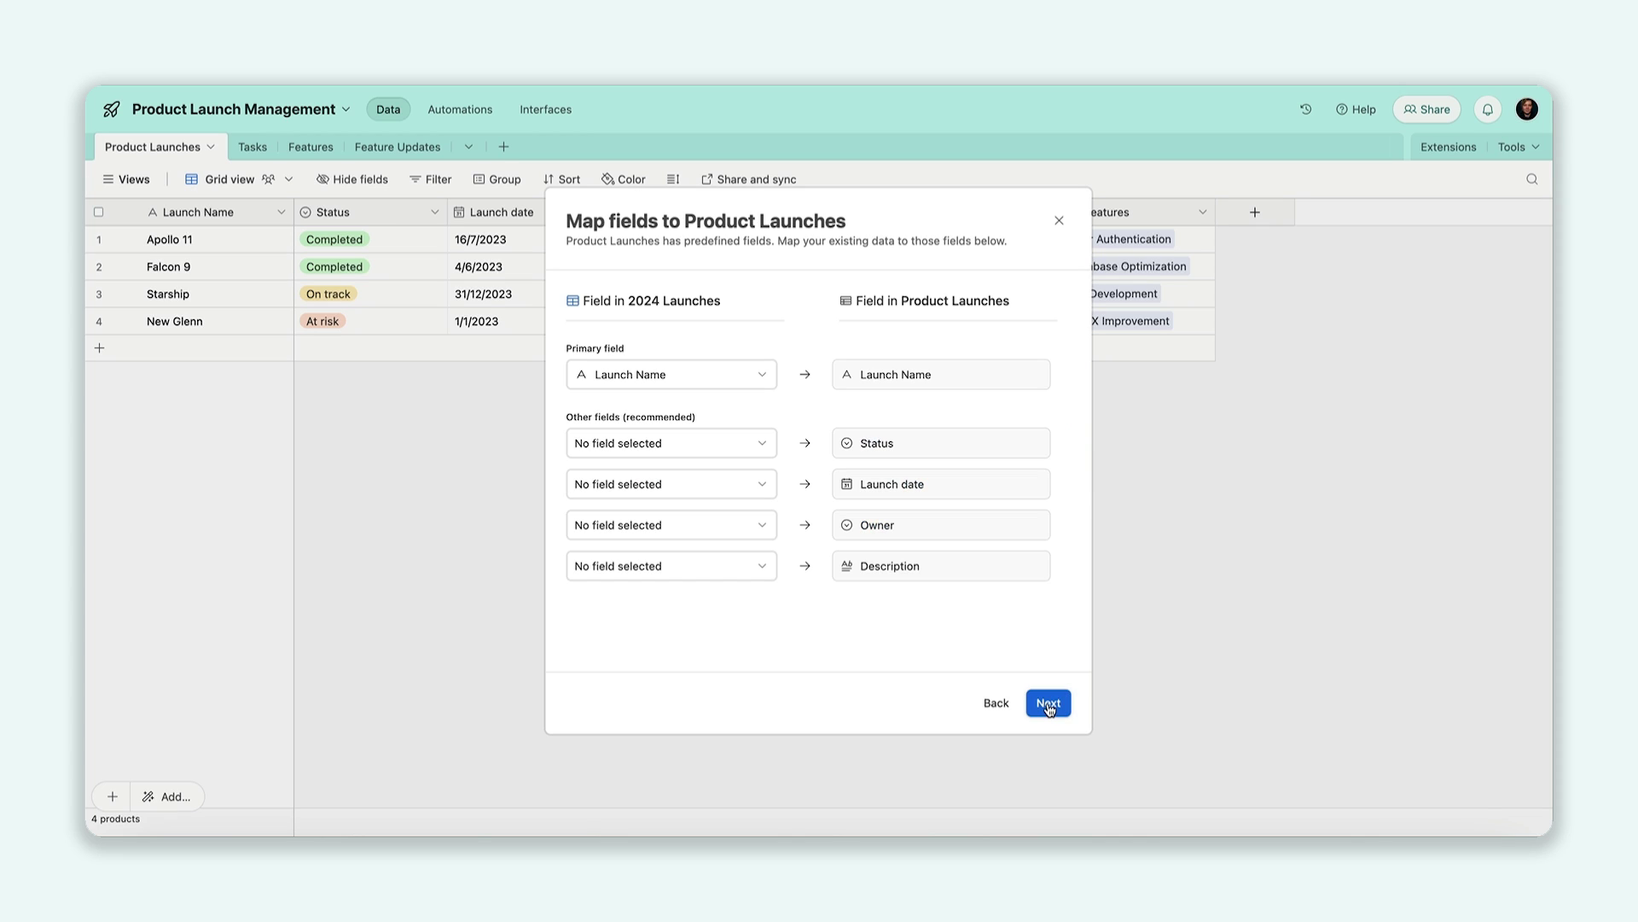
# Map Status, Launch date, Launch Owner to Owner, and Describe the launch to Description.
pyautogui.click(750, 443)
pyautogui.click(709, 538)
pyautogui.click(706, 486)
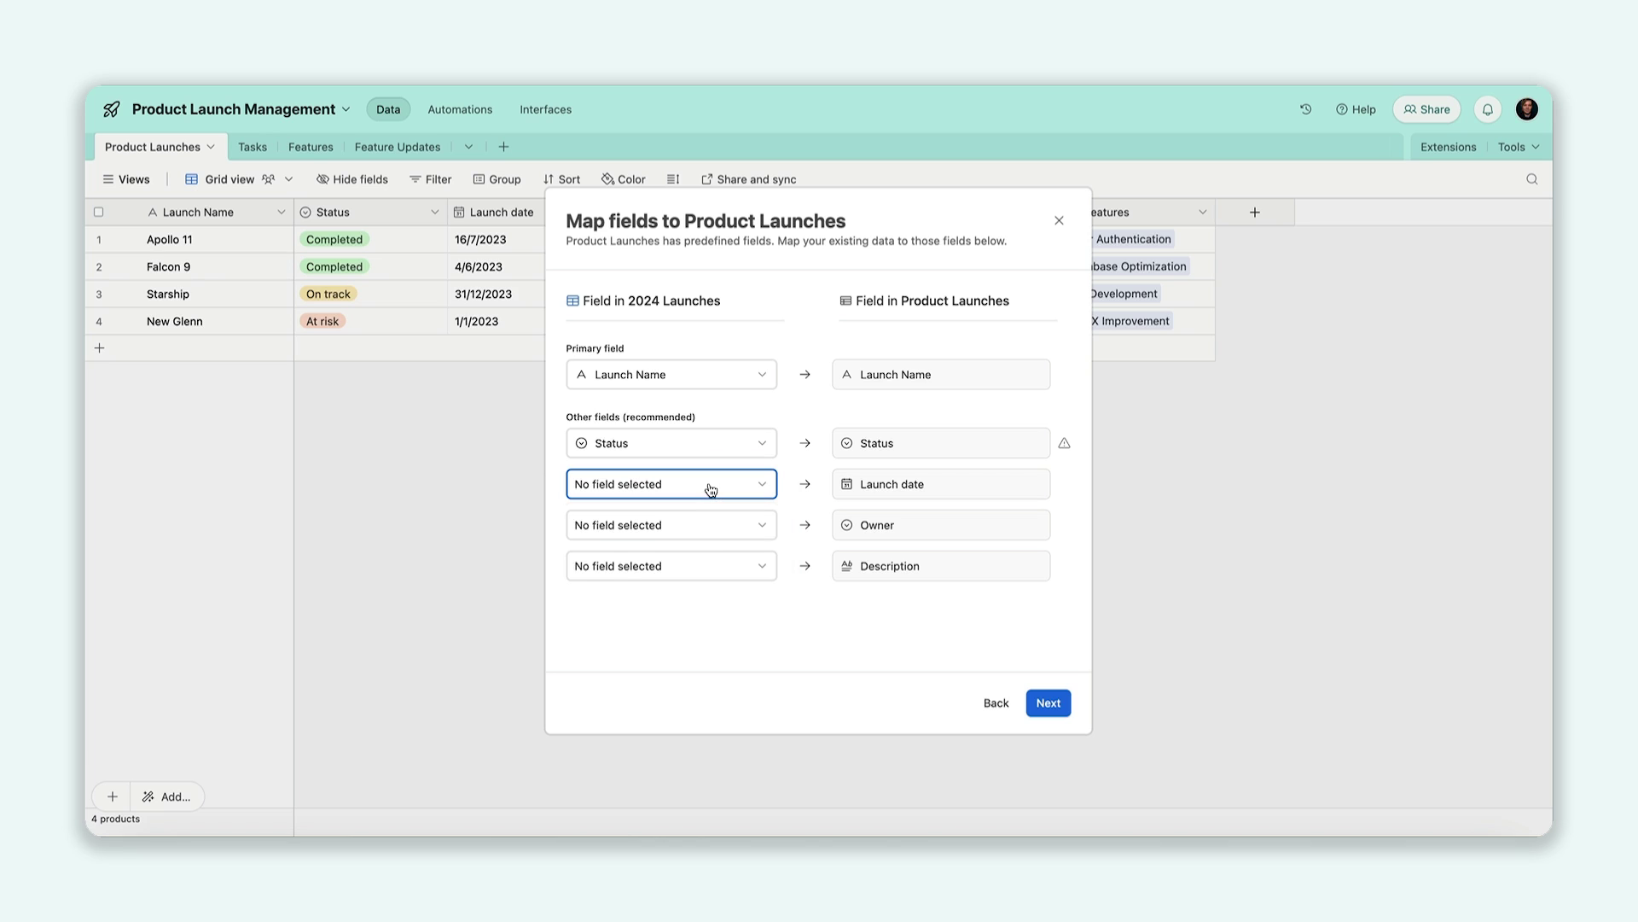
pyautogui.click(686, 580)
pyautogui.click(687, 525)
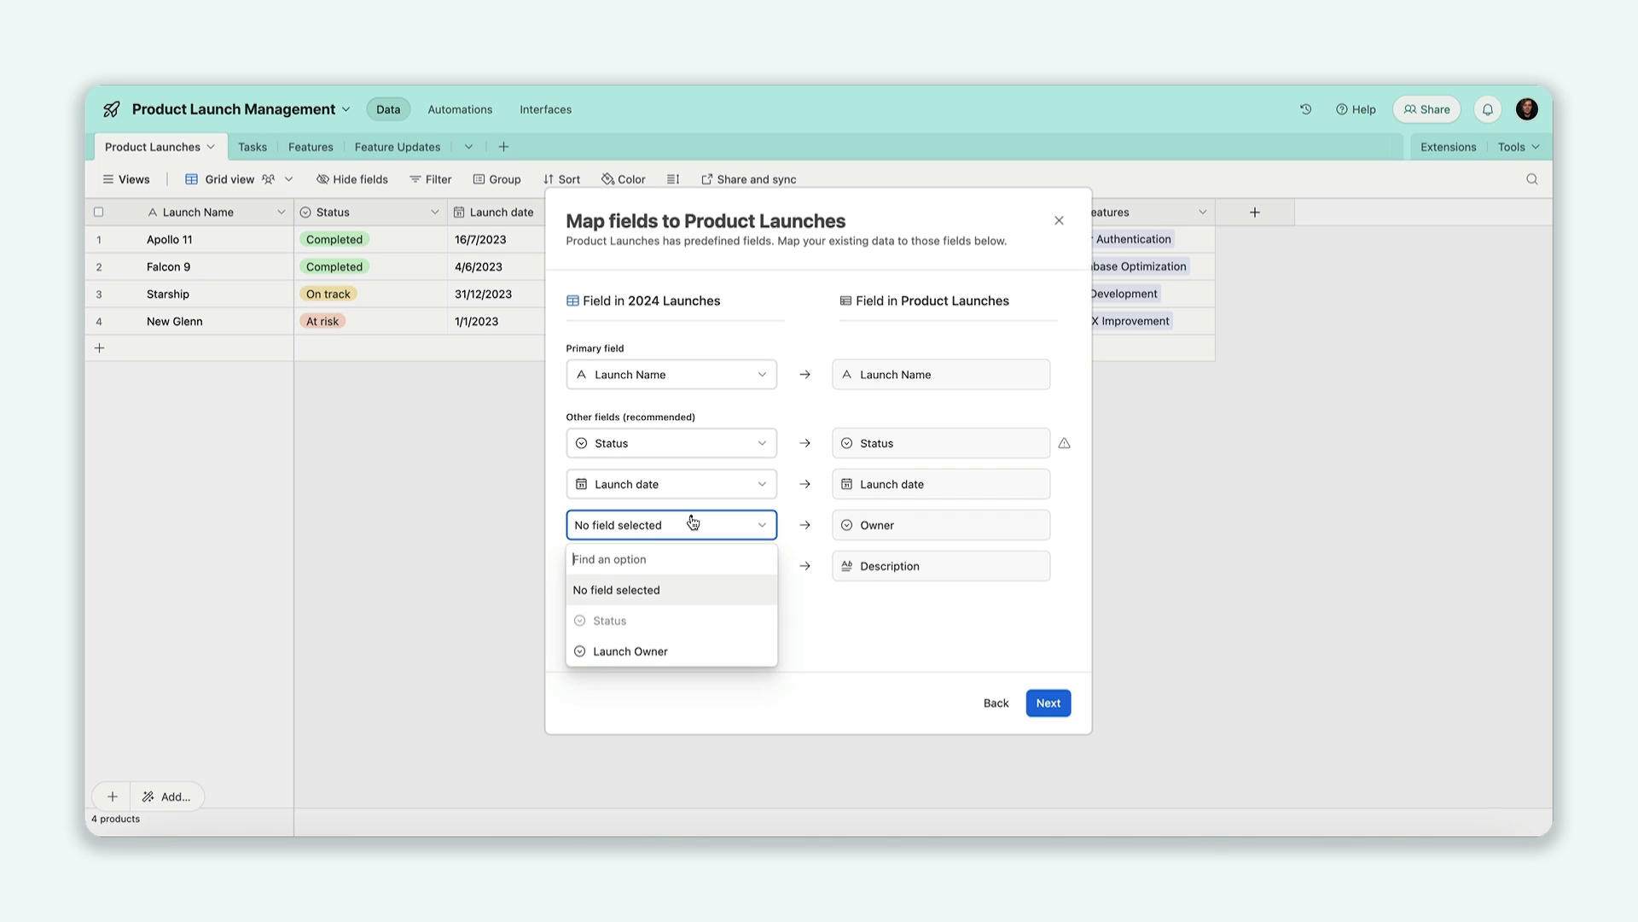
pyautogui.click(685, 653)
pyautogui.click(688, 567)
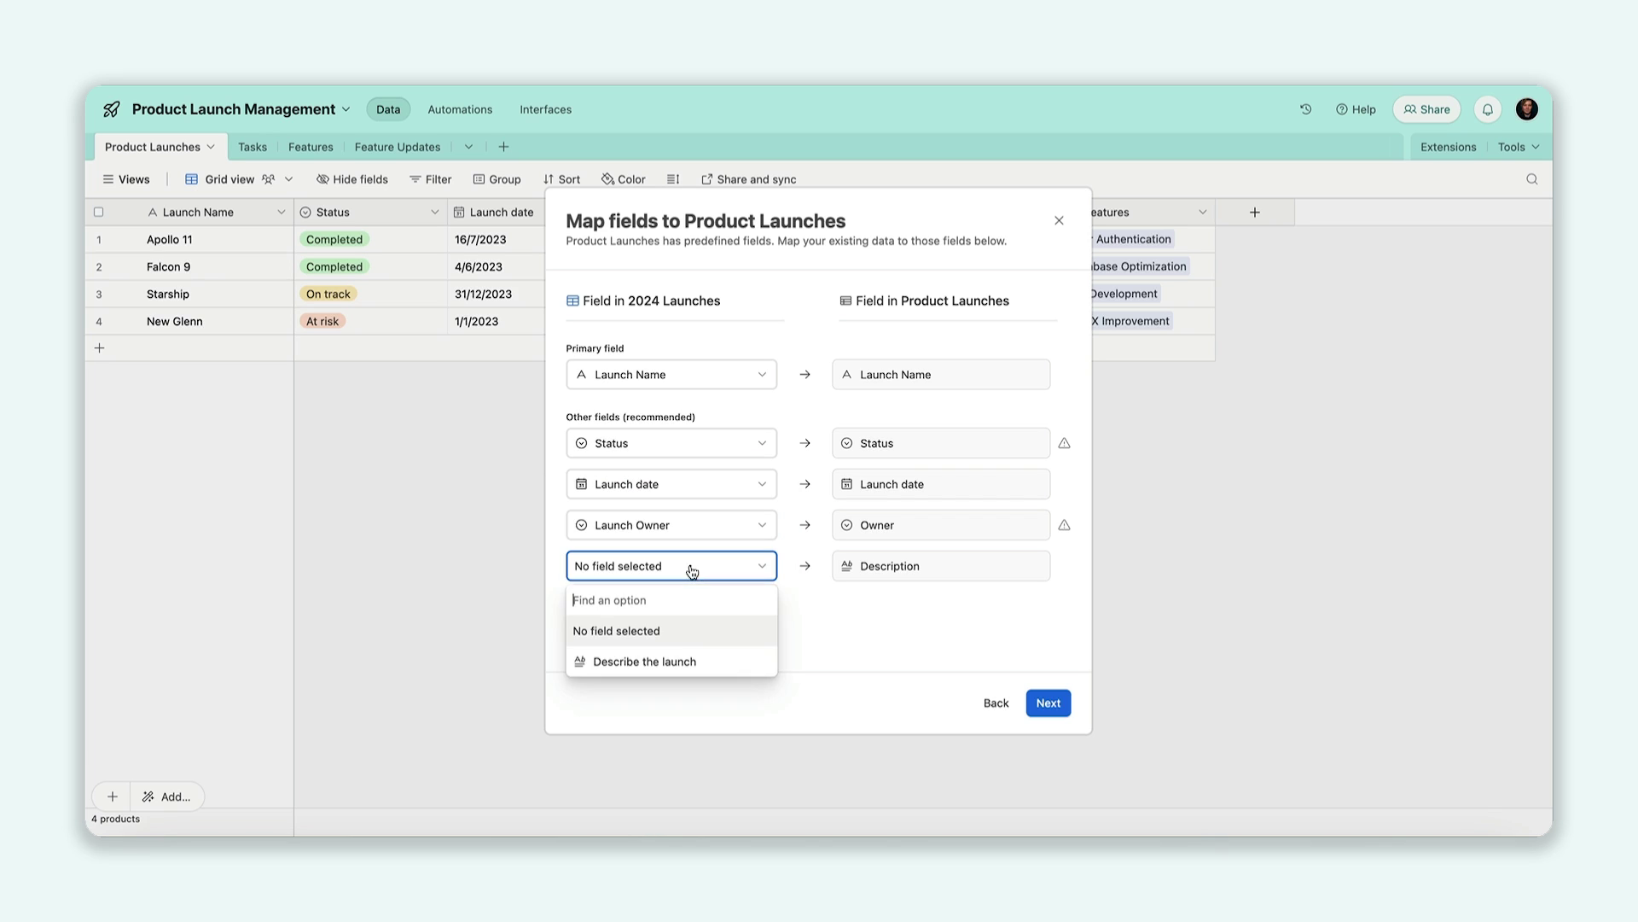
pyautogui.click(673, 662)
# Finish the import, replacing the existing launches with the synced records.
pyautogui.click(1048, 705)
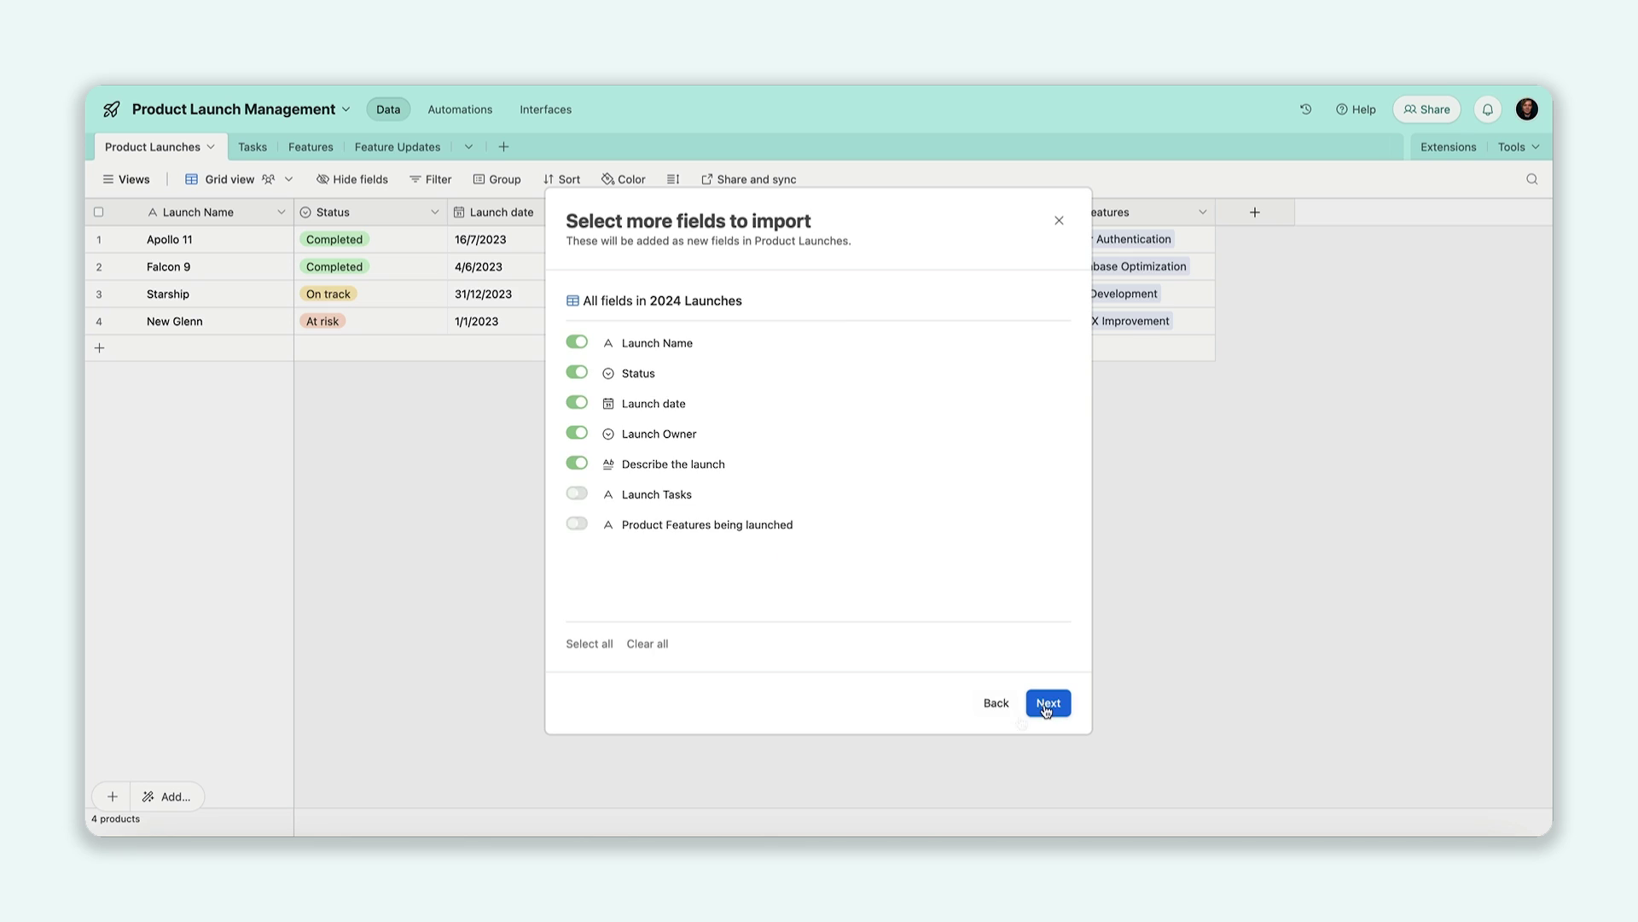
pyautogui.click(1050, 705)
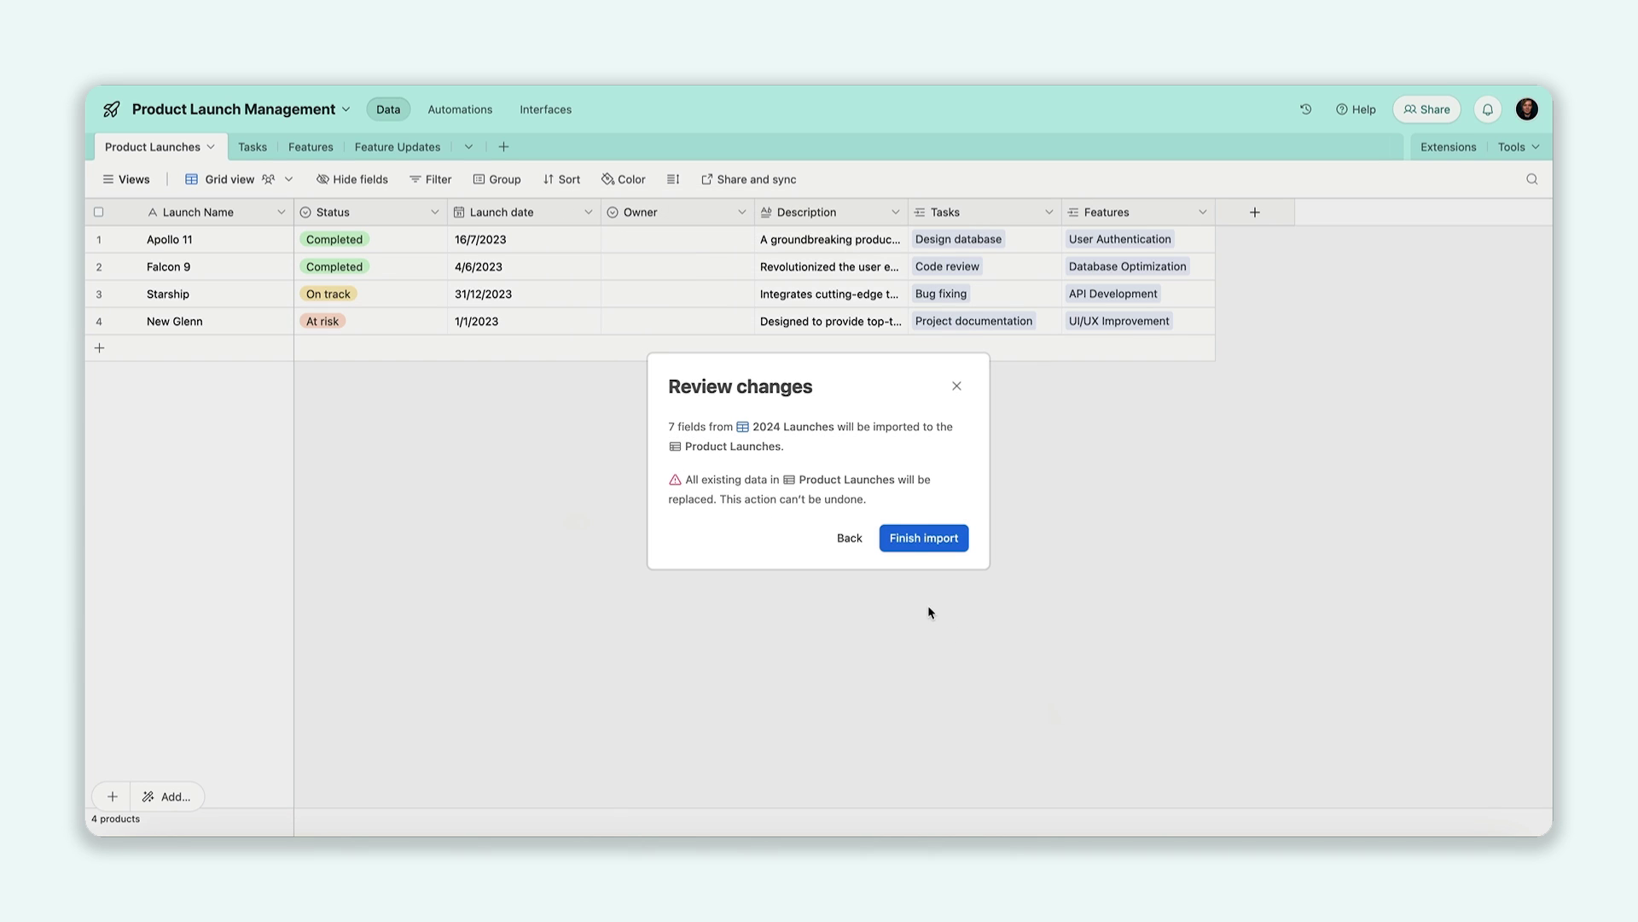
pyautogui.click(911, 547)
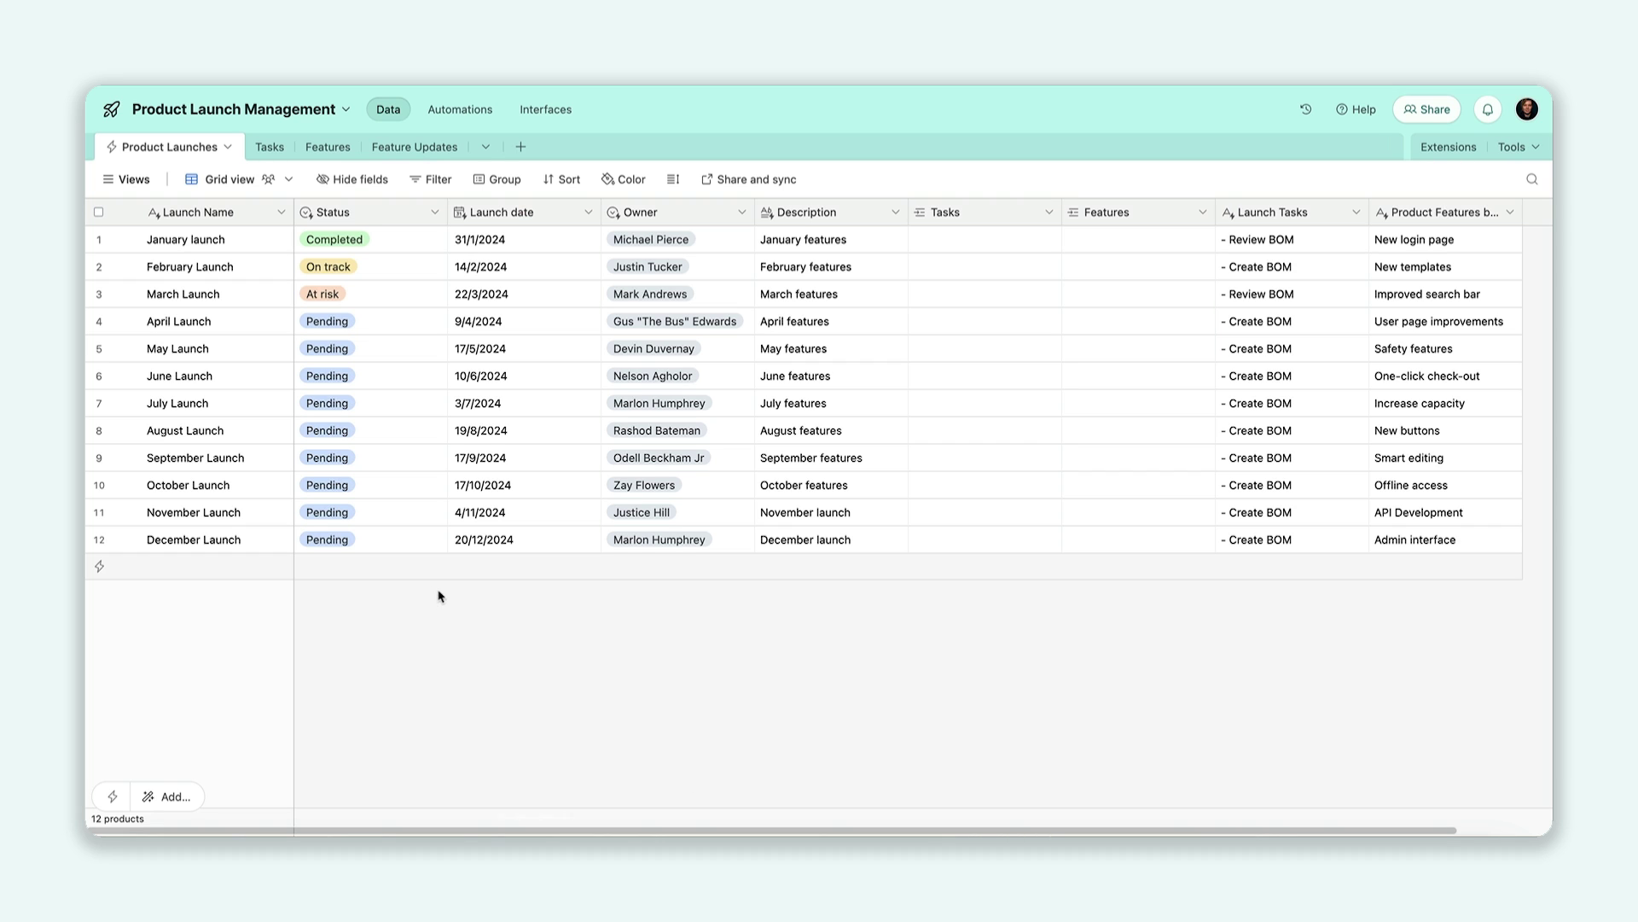
# Review the Assignment and Assignment 2 triggers and the email to Assignee Email, subject 'You're now the owner of Task'.
pyautogui.click(473, 111)
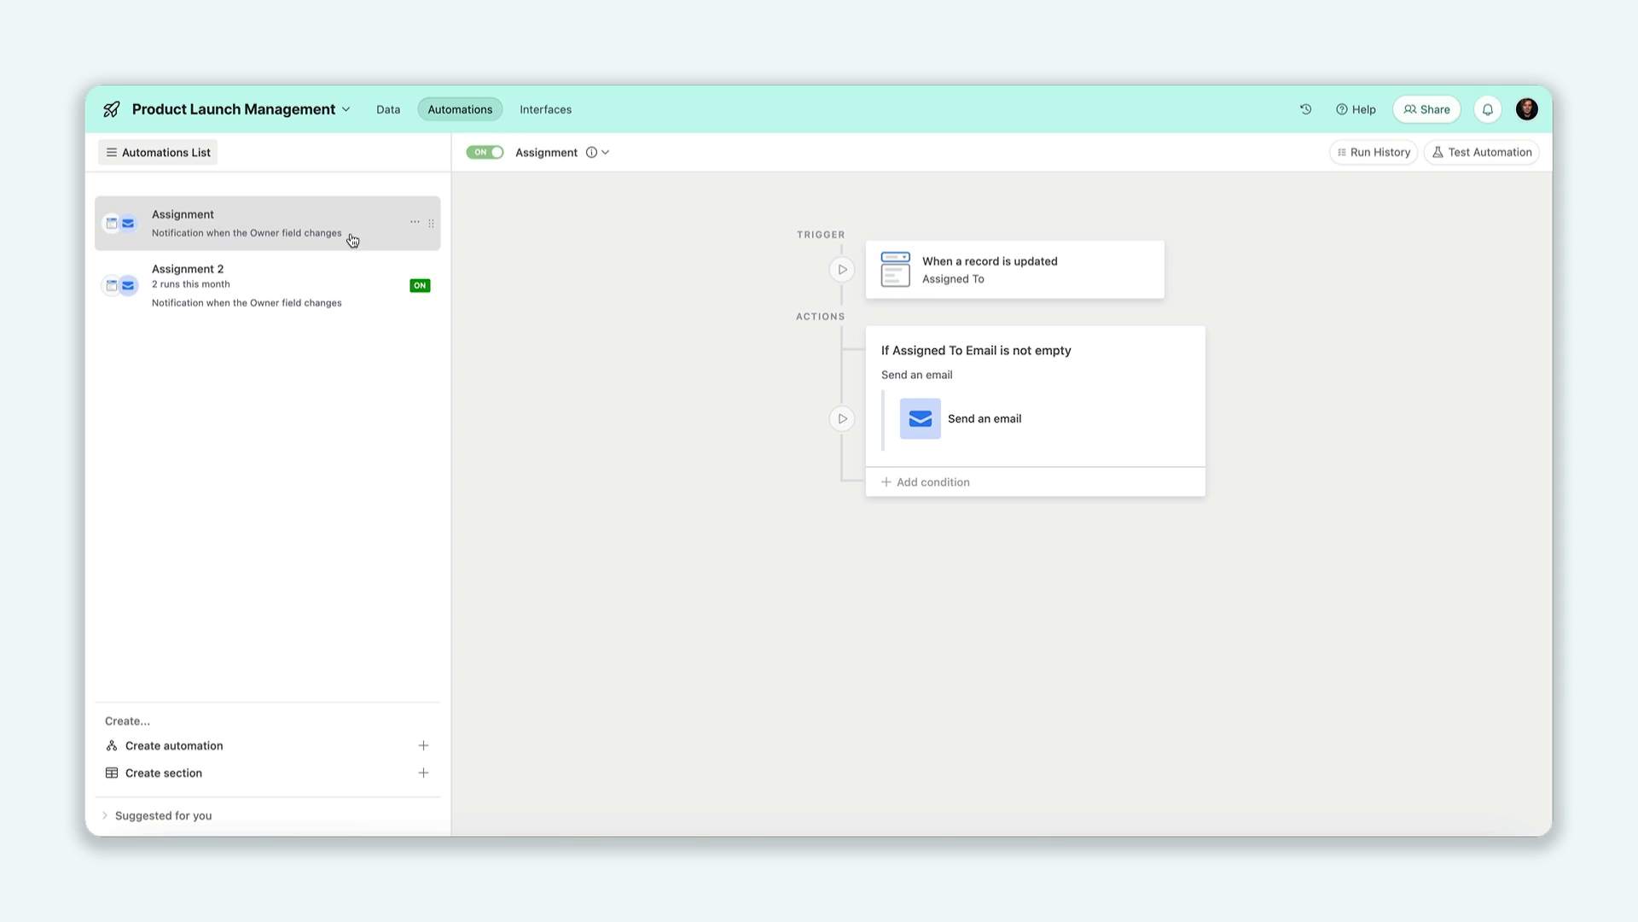
pyautogui.click(947, 269)
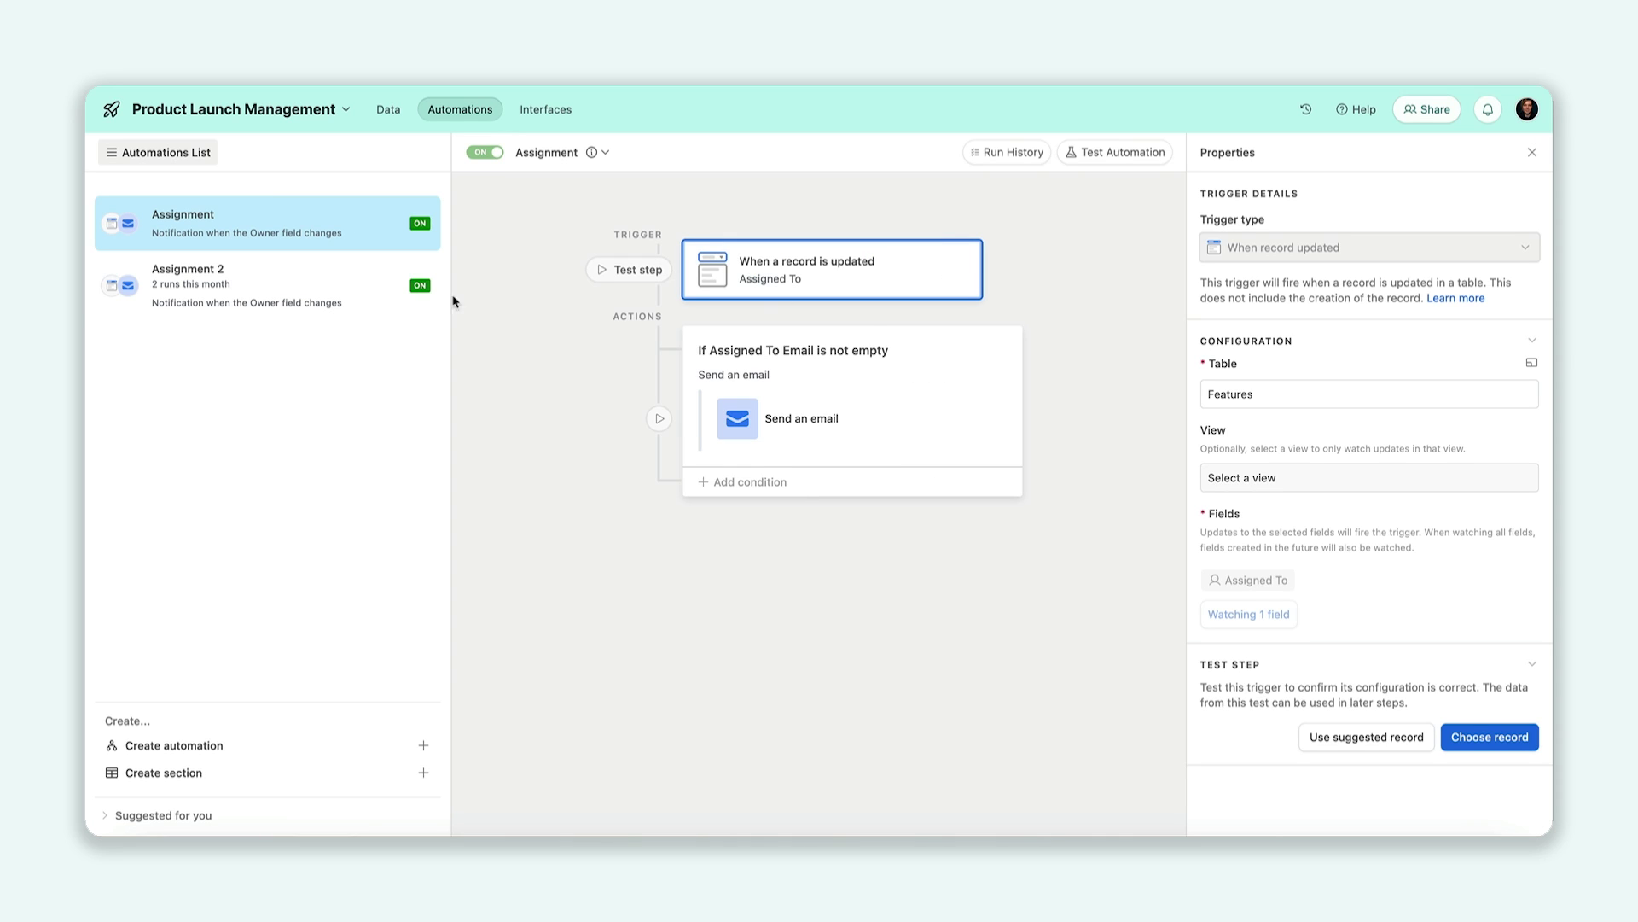
pyautogui.click(350, 296)
pyautogui.click(956, 285)
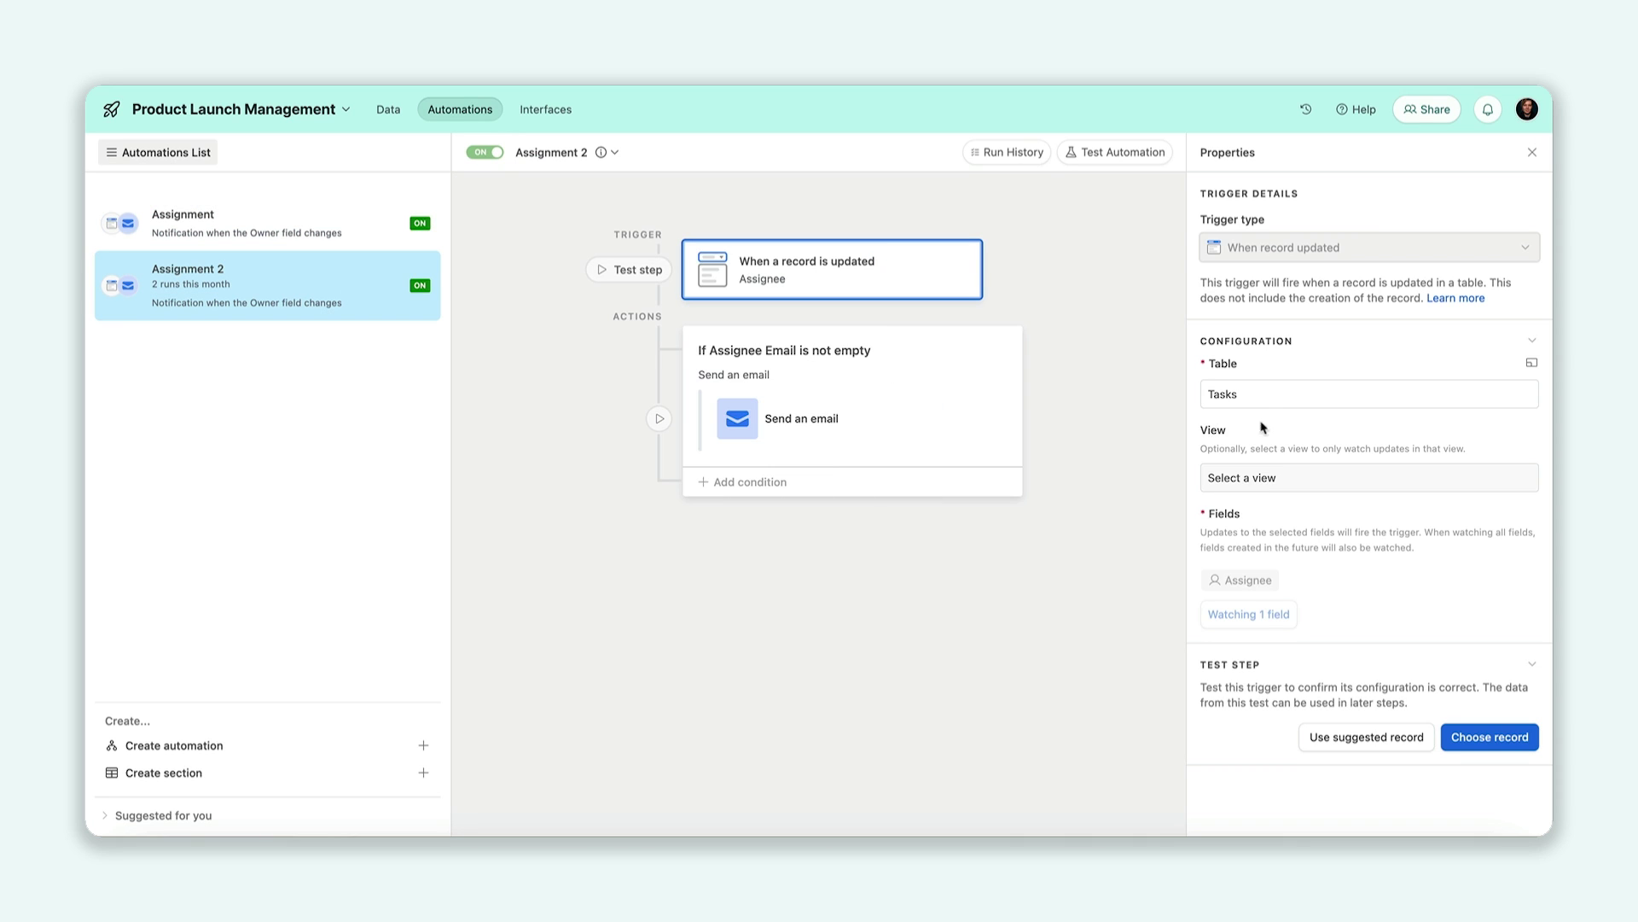
pyautogui.click(930, 419)
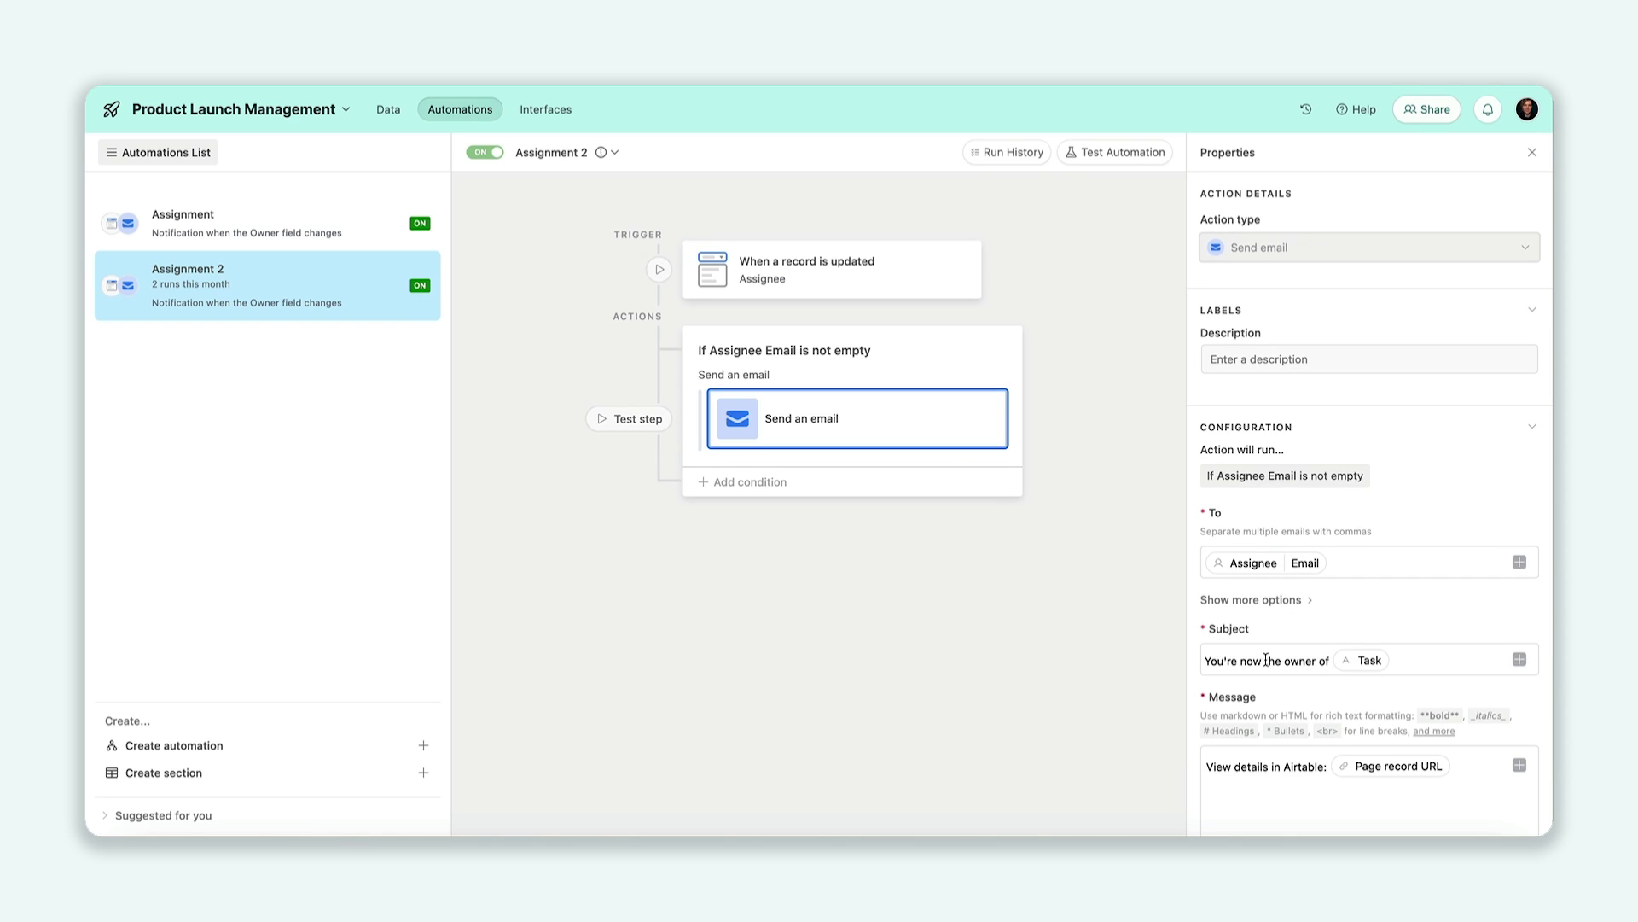
pyautogui.moveTo(1266, 661); pyautogui.dragTo(1330, 660)
pyautogui.click(1134, 659)
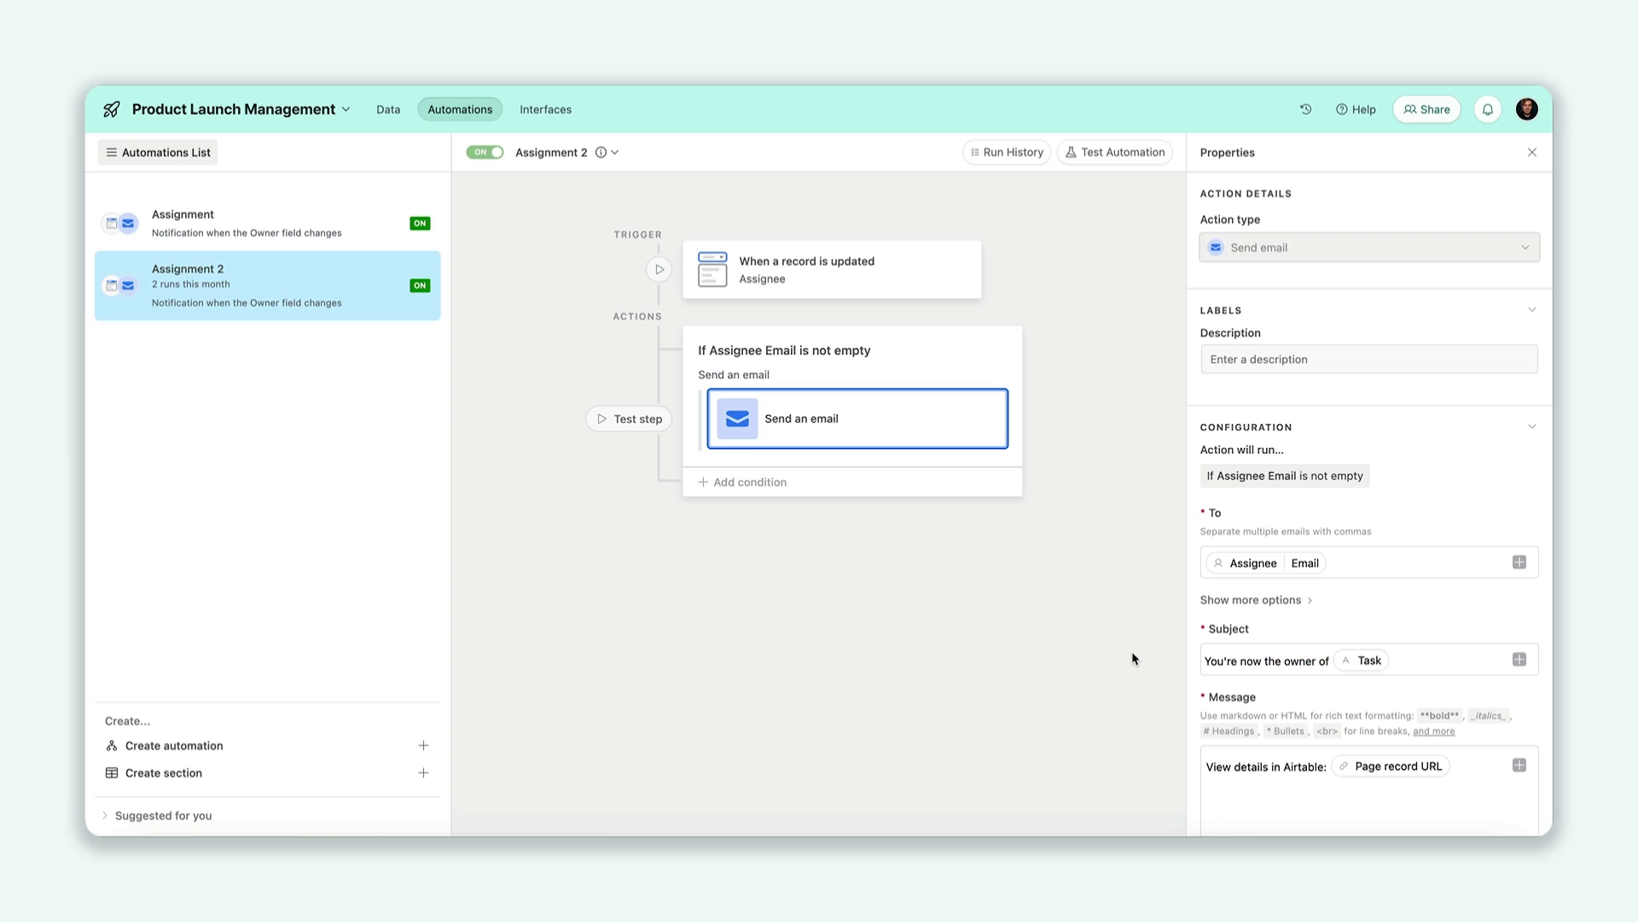